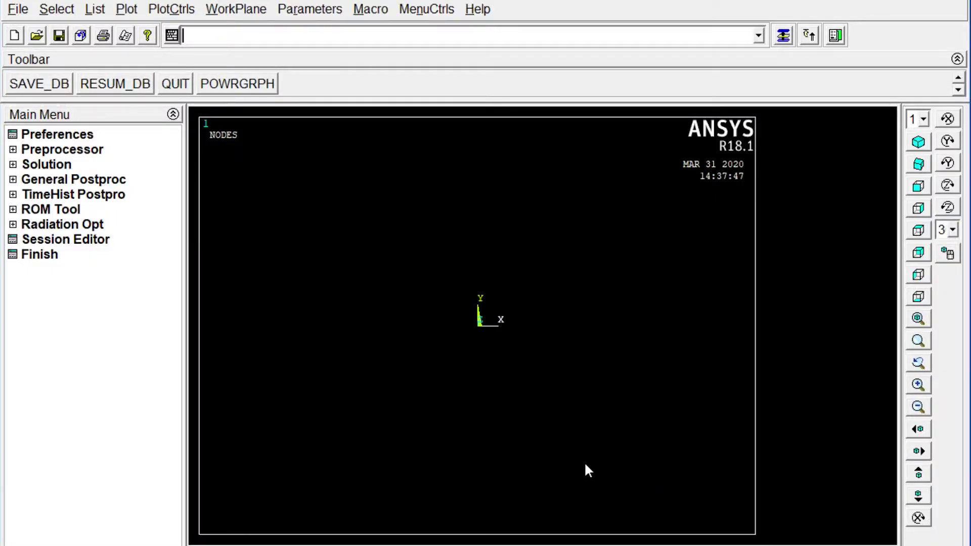
# Step: Filter the interface preferences to the Structural discipline only
pyautogui.moveTo(621, 545)
pyautogui.click(81, 135)
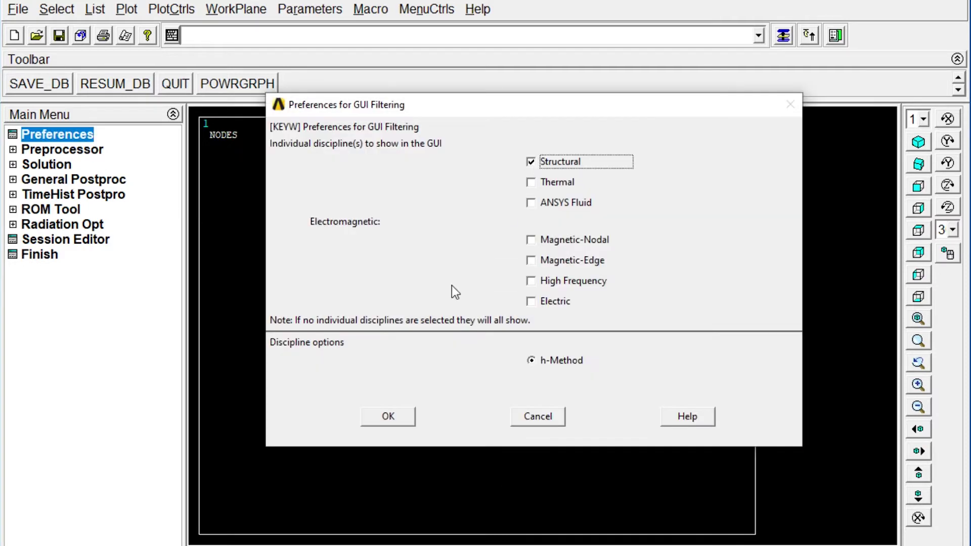
pyautogui.click(384, 418)
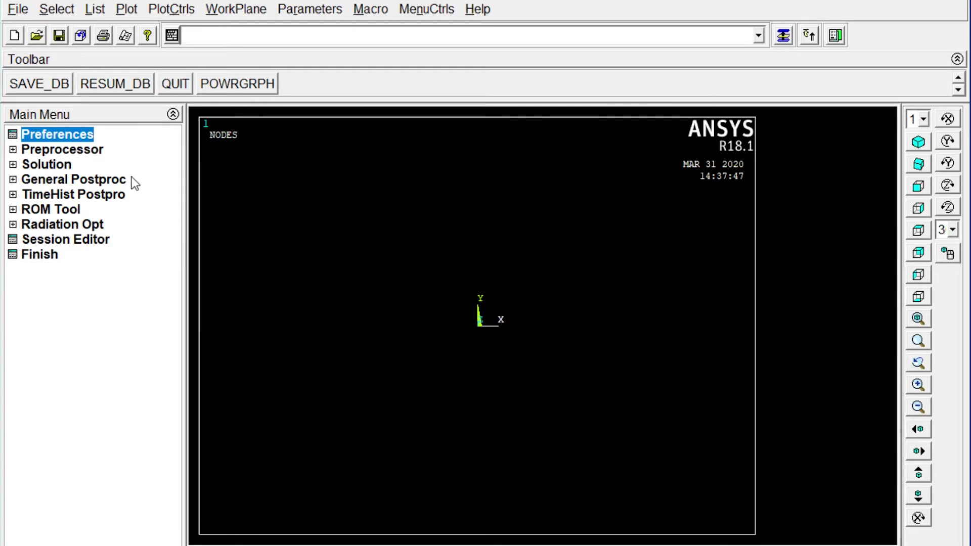
# Step: Add element type 1 as the 2-node BEAM188 beam element
pyautogui.click(99, 150)
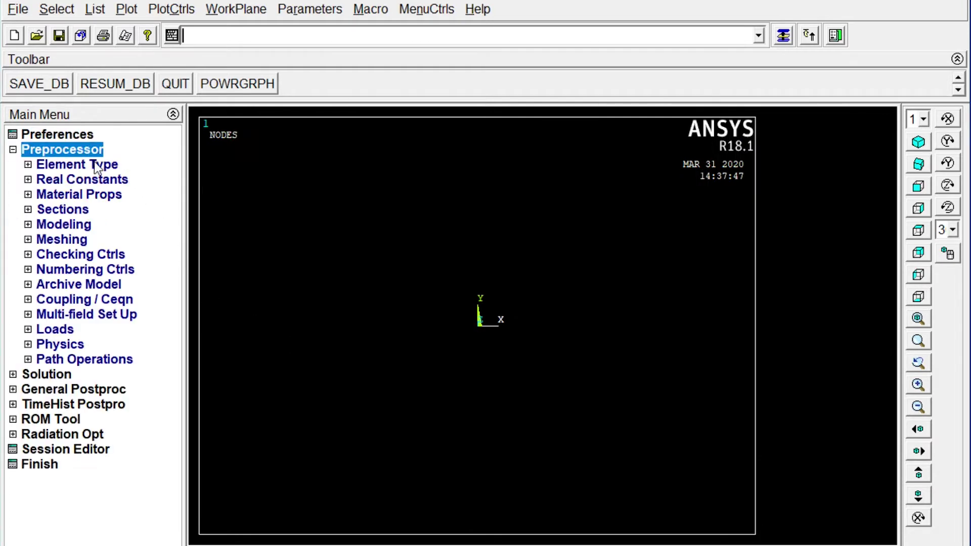
pyautogui.click(94, 164)
pyautogui.click(96, 181)
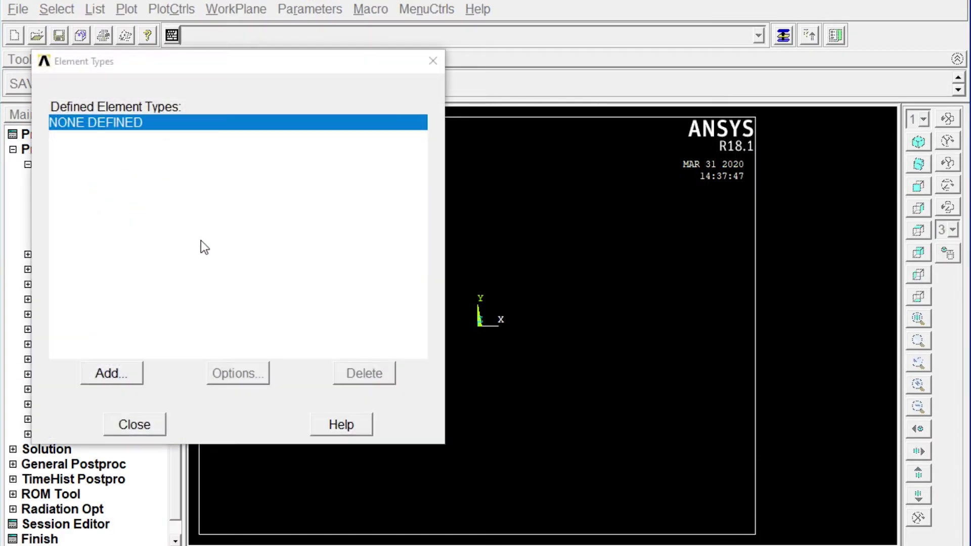
pyautogui.click(107, 374)
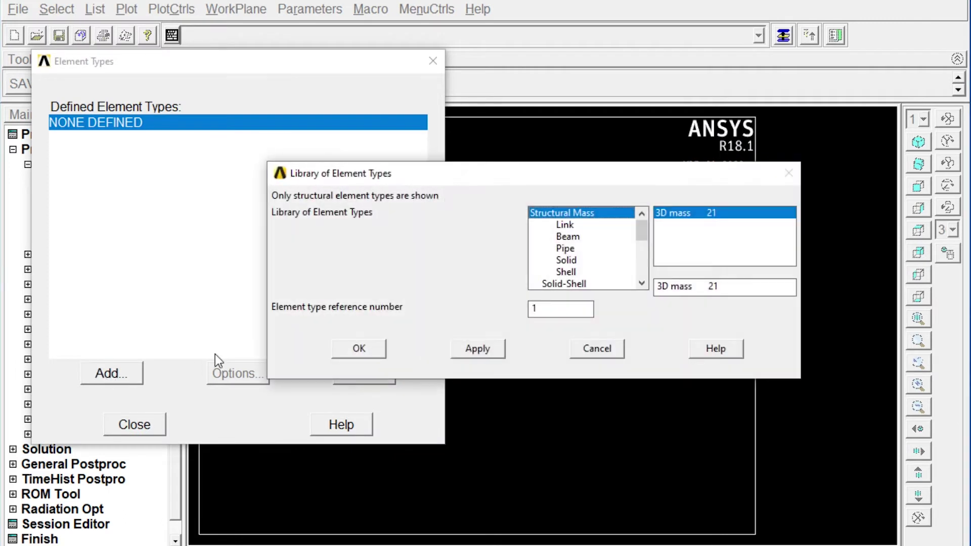
pyautogui.click(578, 234)
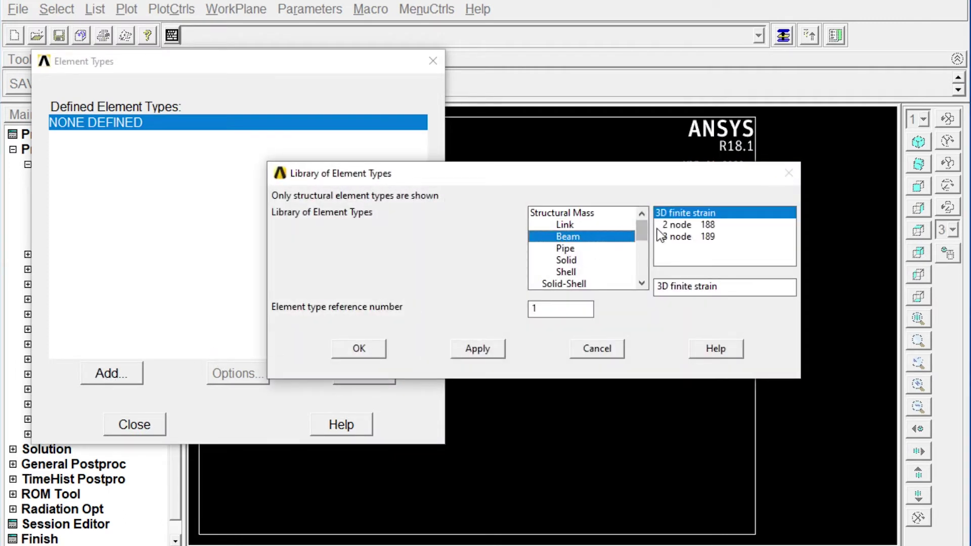
pyautogui.click(675, 226)
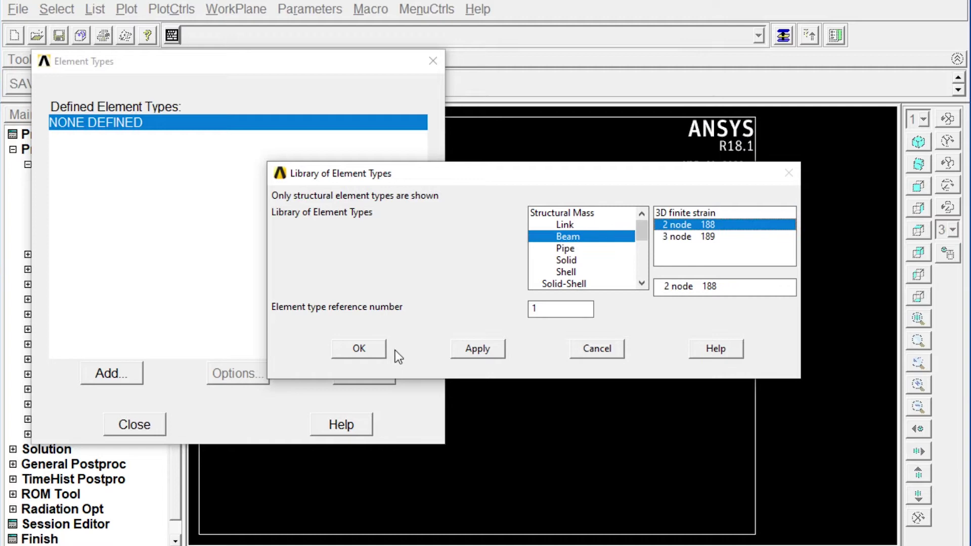
pyautogui.click(370, 351)
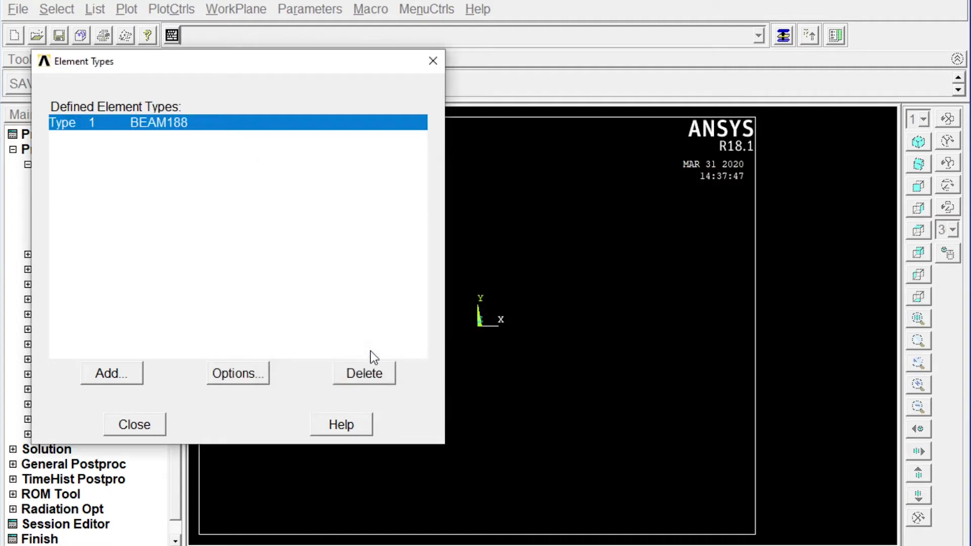
pyautogui.click(115, 424)
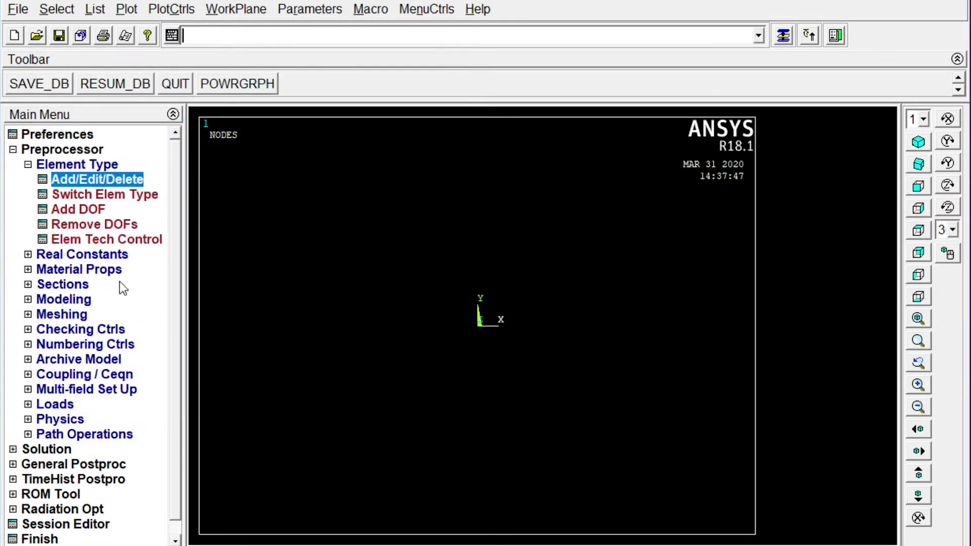
# Step: Give material 1 linear isotropic elasticity with EX 2e5 and PRXY 0.3
pyautogui.click(112, 270)
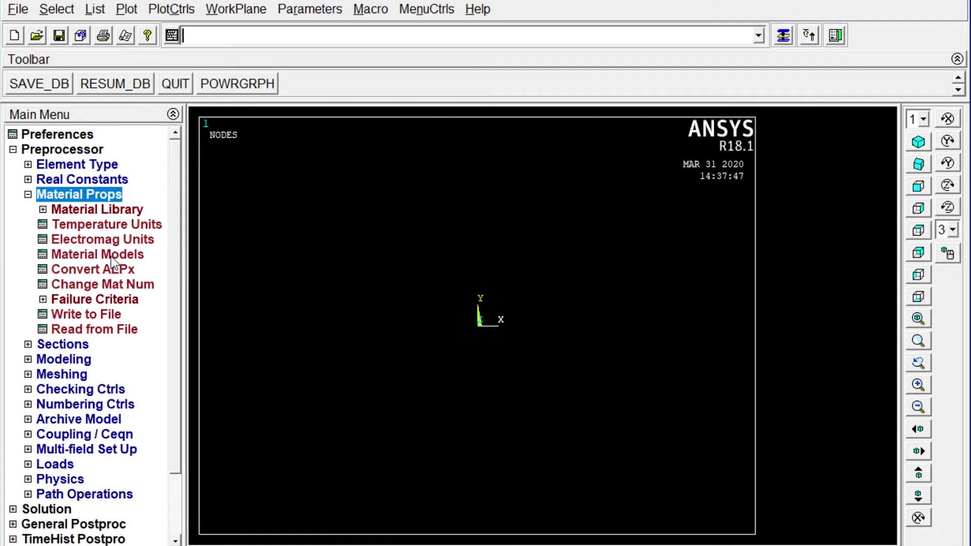
pyautogui.click(111, 255)
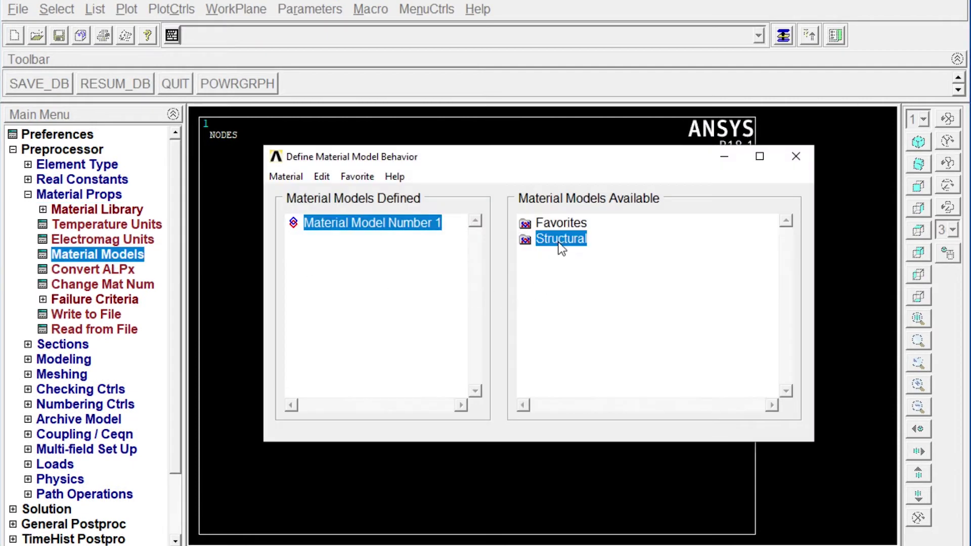
pyautogui.doubleClick(559, 240)
pyautogui.doubleClick(567, 254)
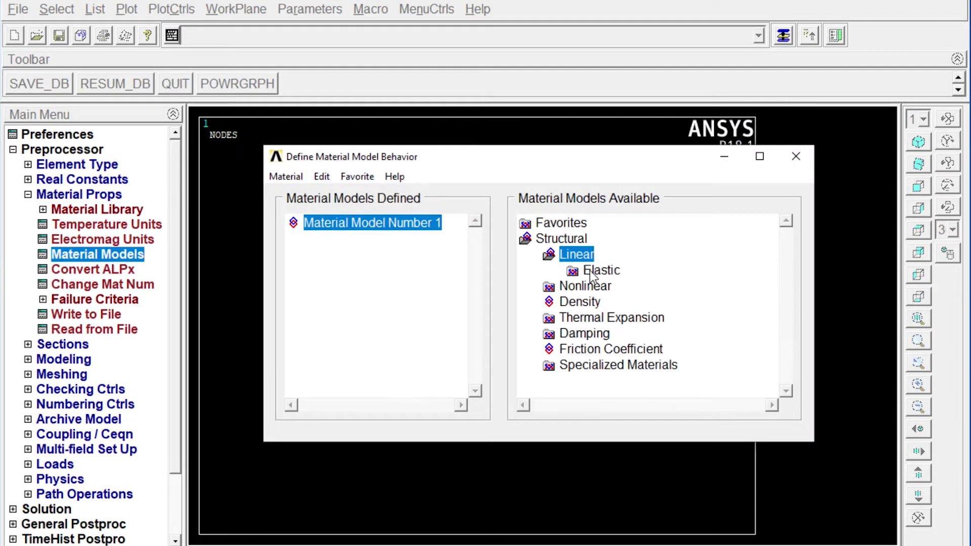
pyautogui.doubleClick(589, 271)
pyautogui.doubleClick(628, 287)
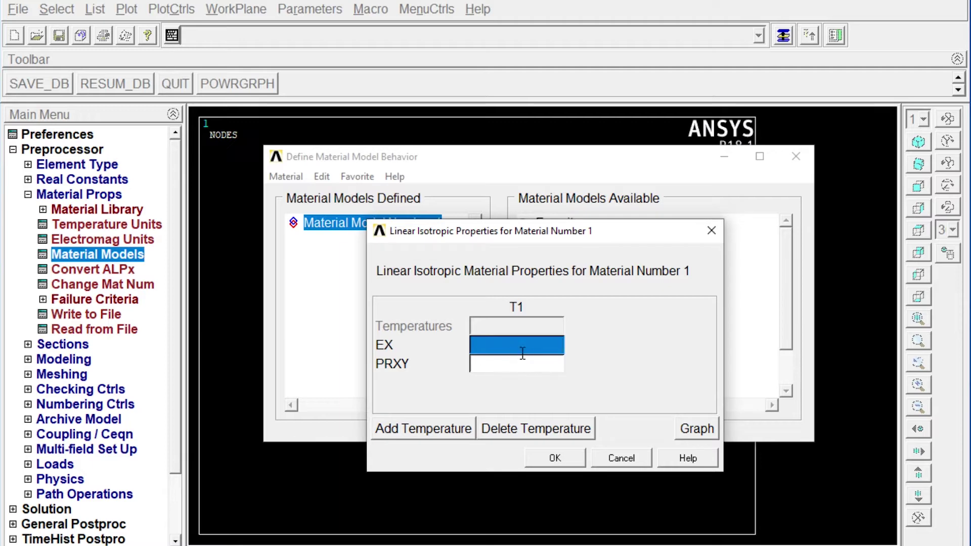
pyautogui.write('2')
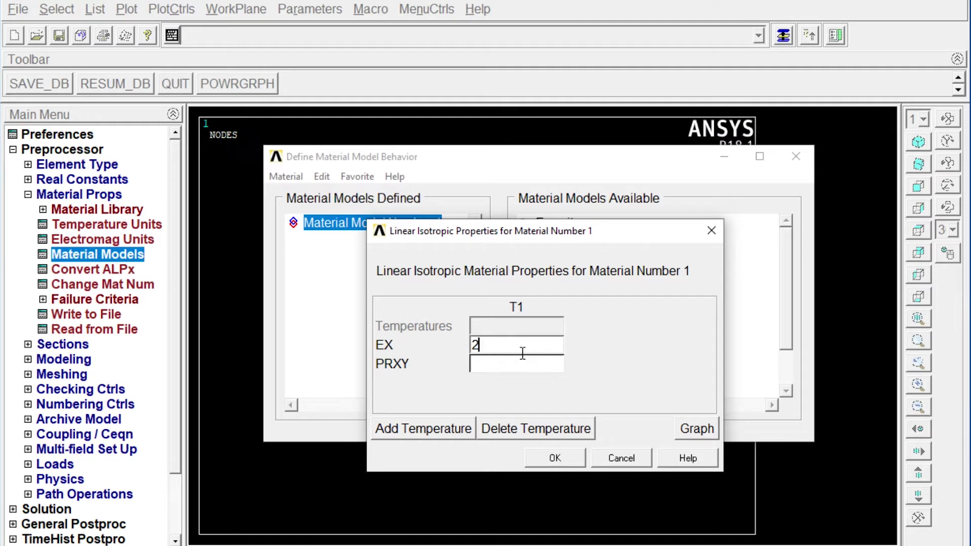
pyautogui.write('e5')
pyautogui.click(511, 366)
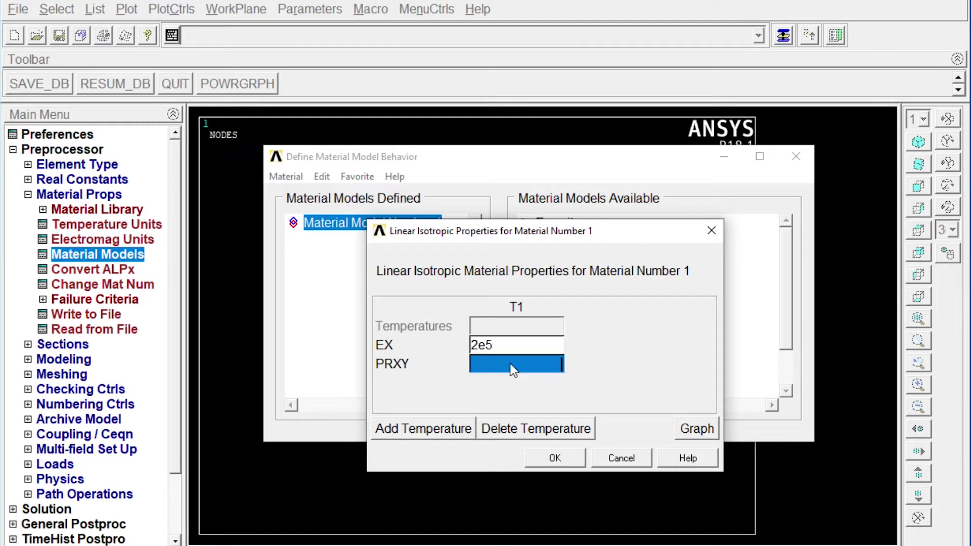
pyautogui.write('0')
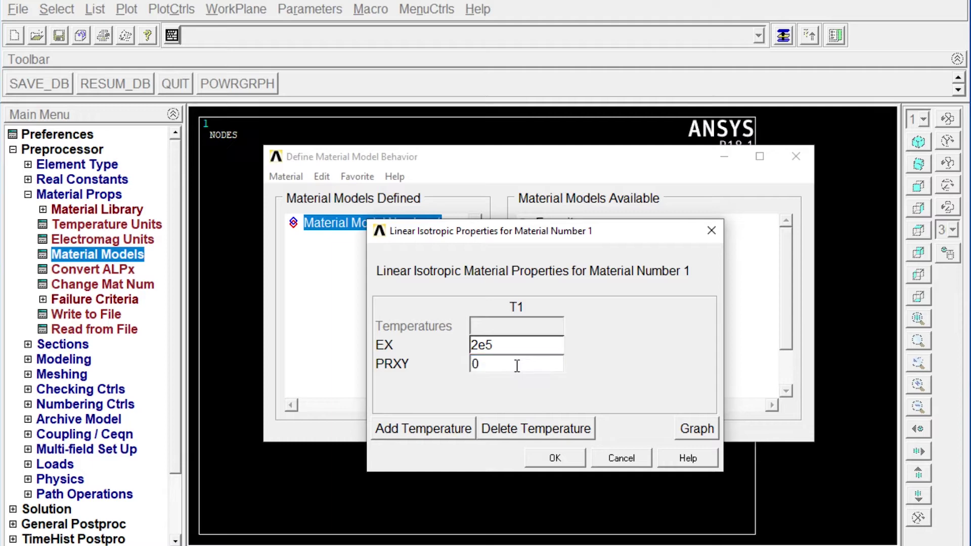
pyautogui.write('.3')
pyautogui.click(552, 459)
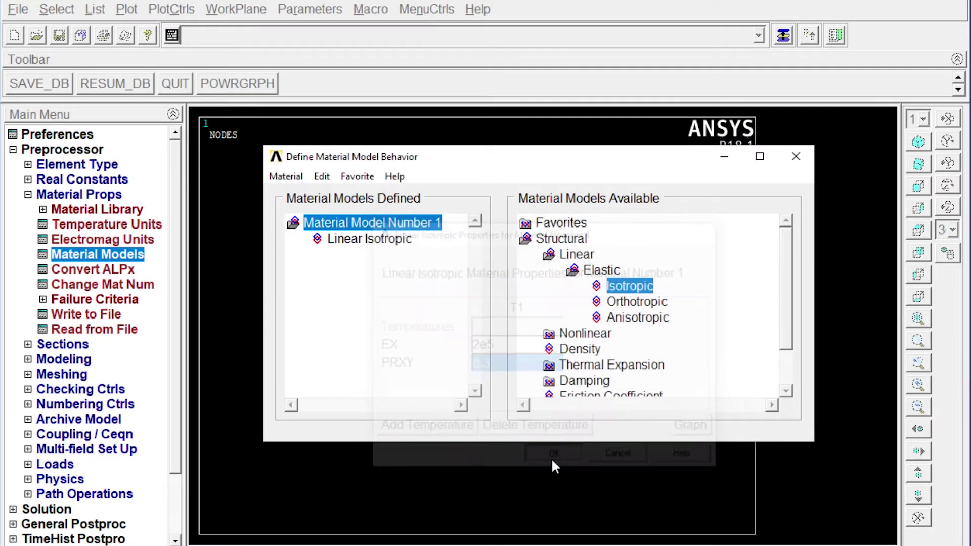
pyautogui.click(786, 164)
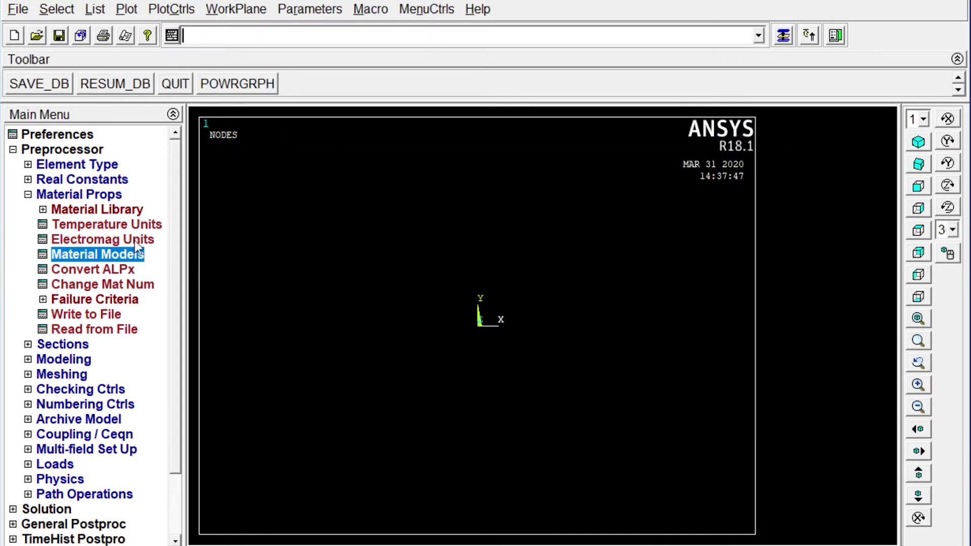
# Step: Define beam section 1 as a solid rectangle with B 200 and H 300
pyautogui.click(49, 344)
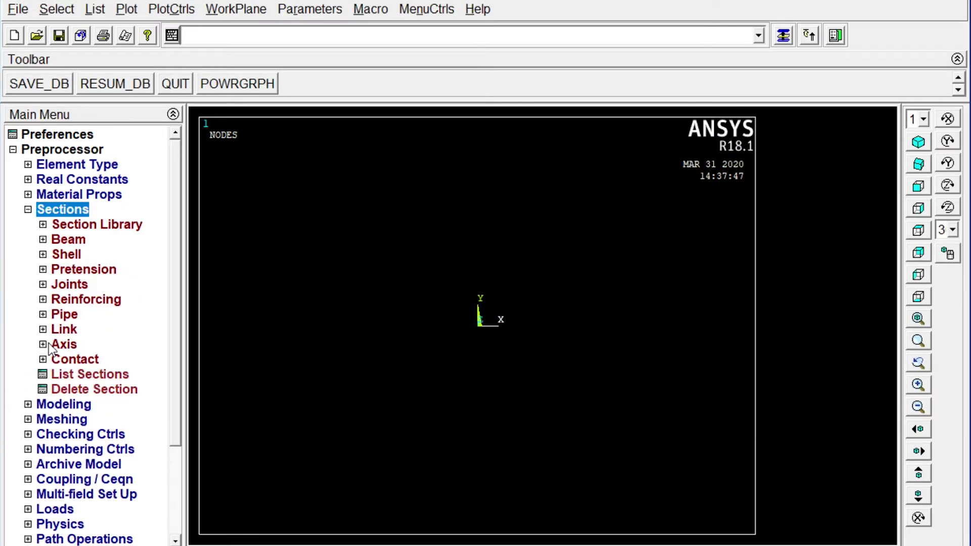
pyautogui.click(69, 240)
pyautogui.click(74, 254)
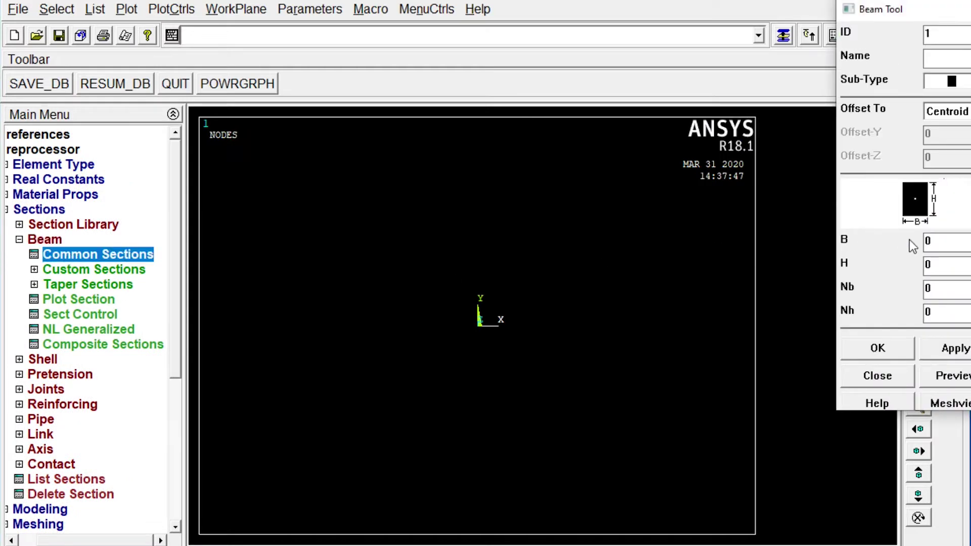
pyautogui.click(926, 242)
pyautogui.write('200')
pyautogui.click(926, 264)
pyautogui.write('300')
pyautogui.click(886, 349)
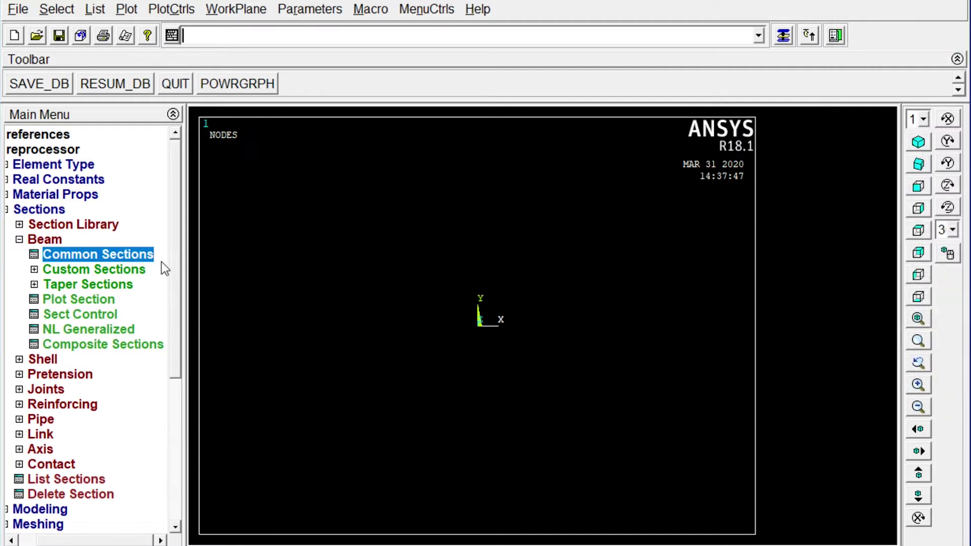
pyautogui.click(20, 240)
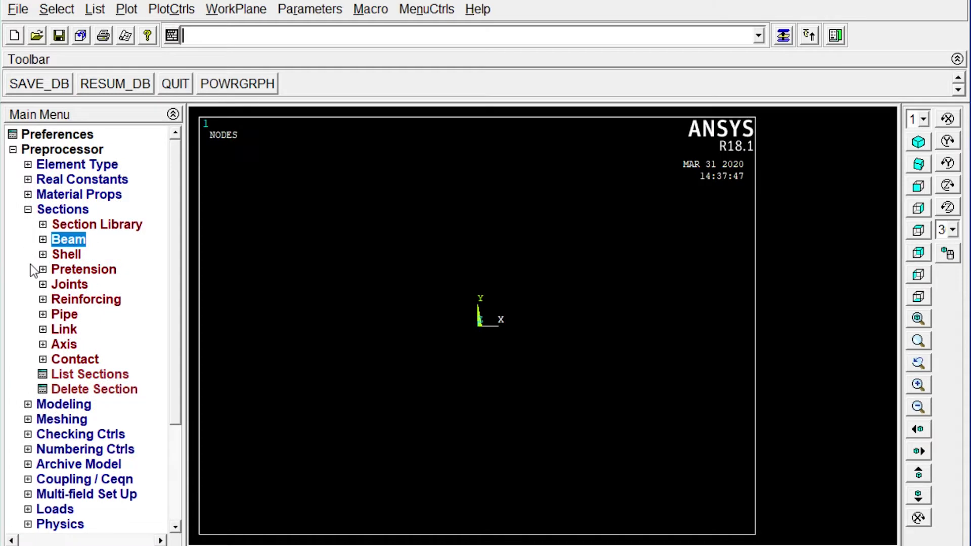
# Step: Bring up the Create Keypoints In Active CS form from Modeling > Create
pyautogui.click(26, 208)
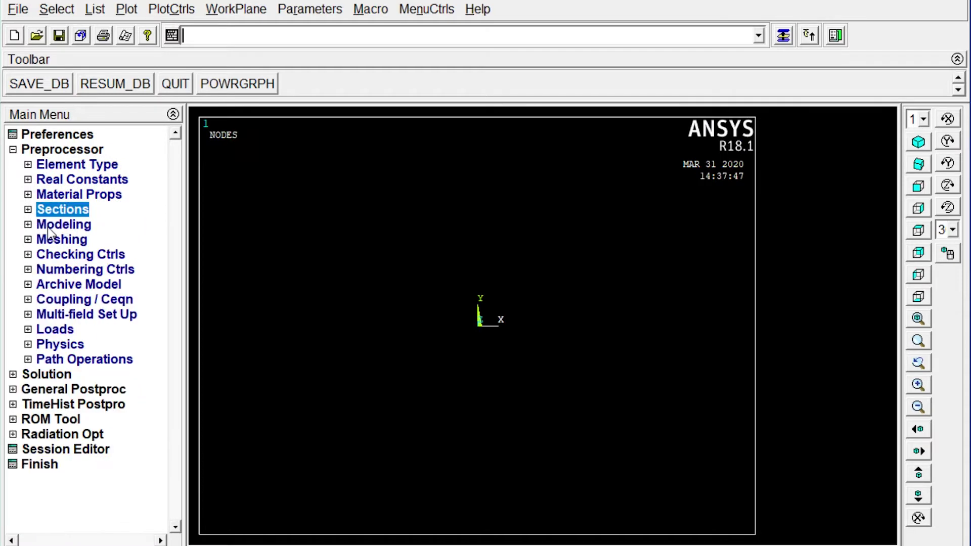
pyautogui.click(50, 224)
pyautogui.click(63, 242)
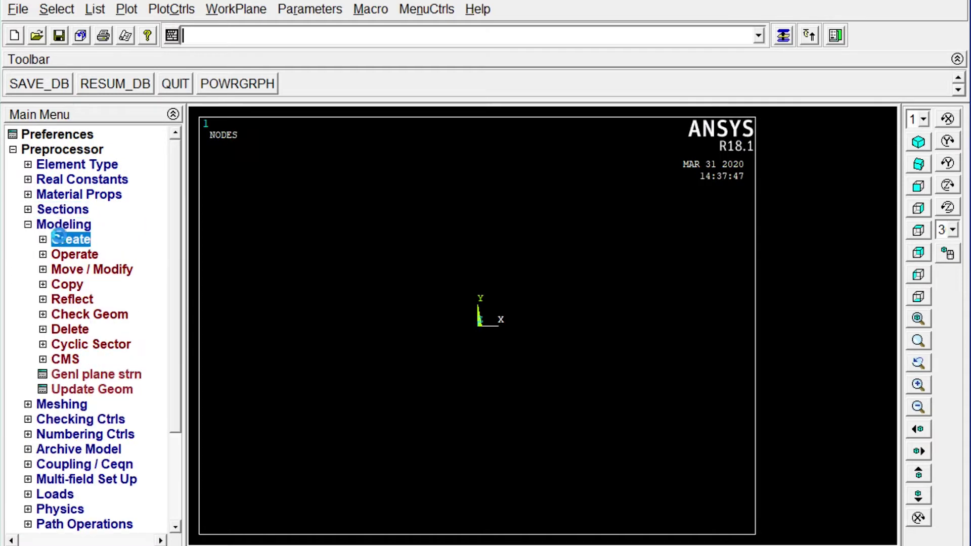
pyautogui.click(74, 254)
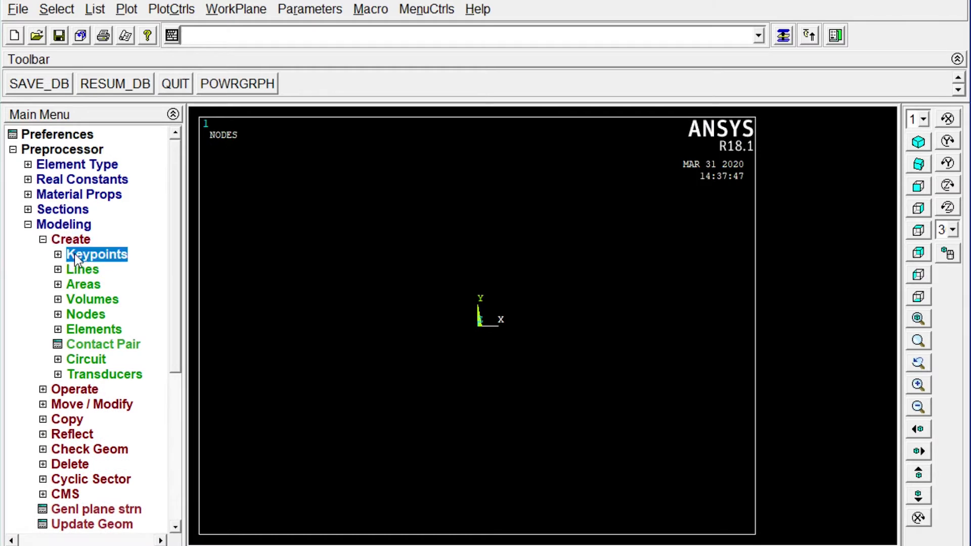
pyautogui.click(84, 283)
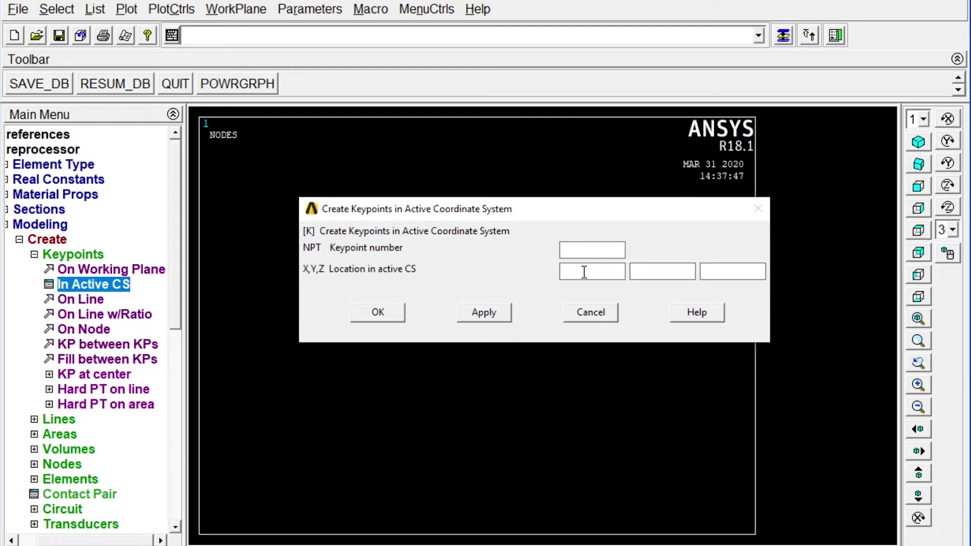
# Step: Create keypoints along X at 0, 5000, 10000 and 14000
pyautogui.click(494, 311)
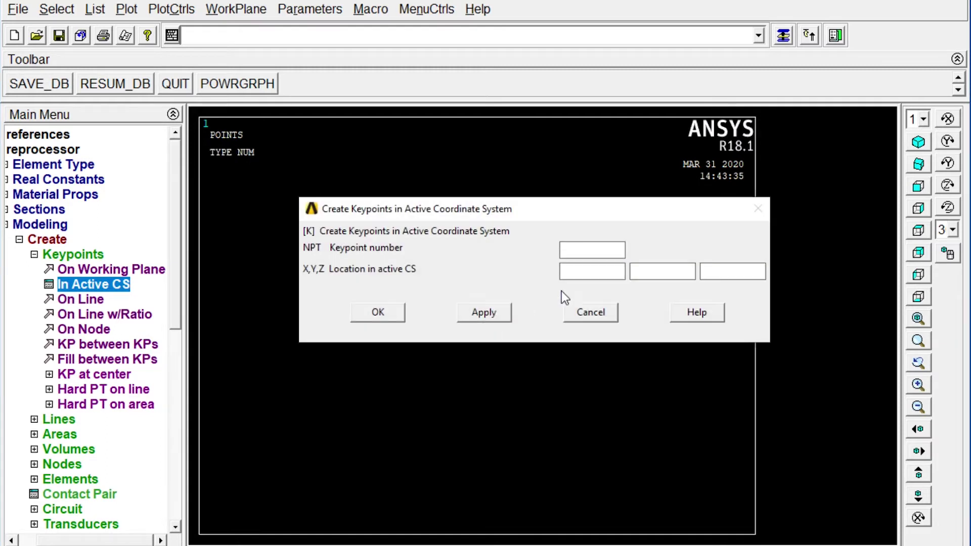
pyautogui.click(580, 275)
pyautogui.write('5000')
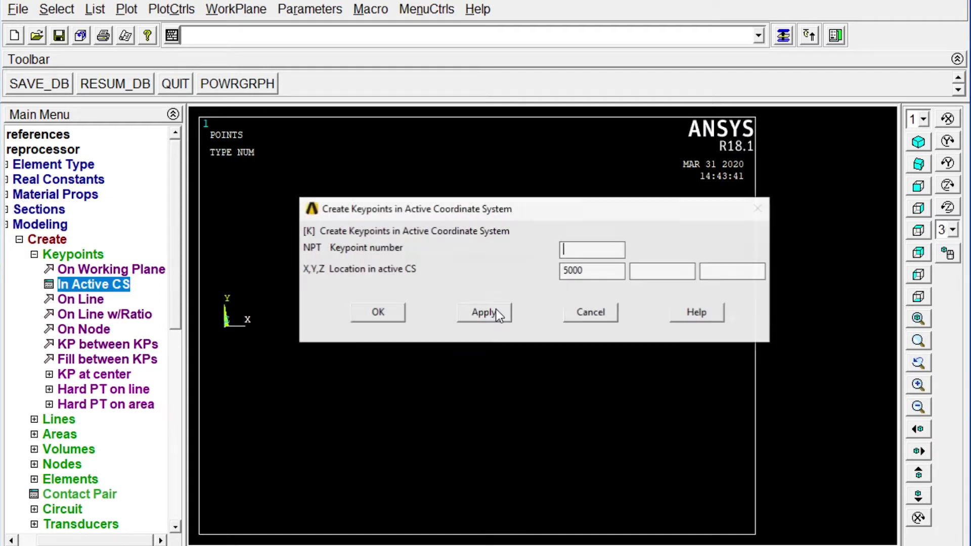
pyautogui.click(568, 271)
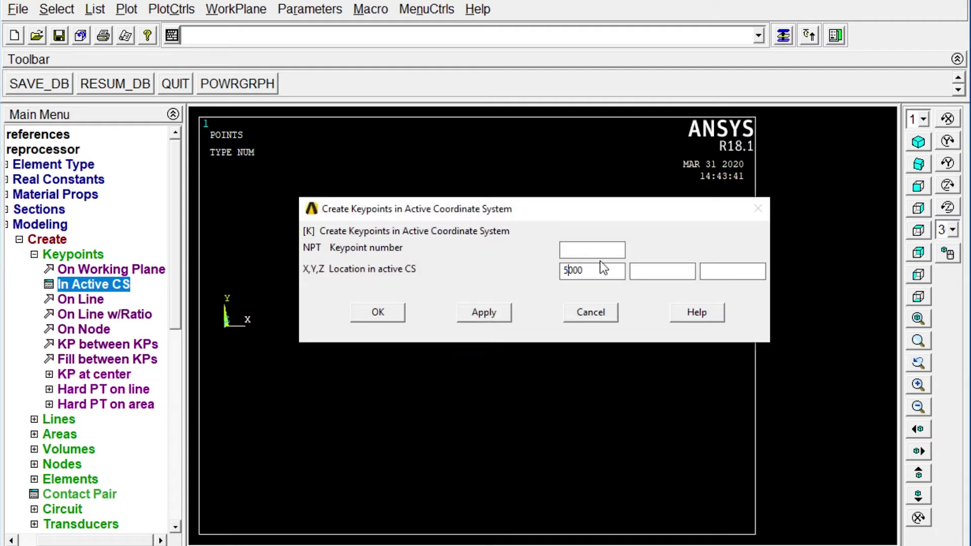
pyautogui.press('BackSpace')
pyautogui.write('10')
pyautogui.click(489, 313)
pyautogui.click(572, 270)
pyautogui.press('BackSpace')
pyautogui.write('4')
pyautogui.click(391, 309)
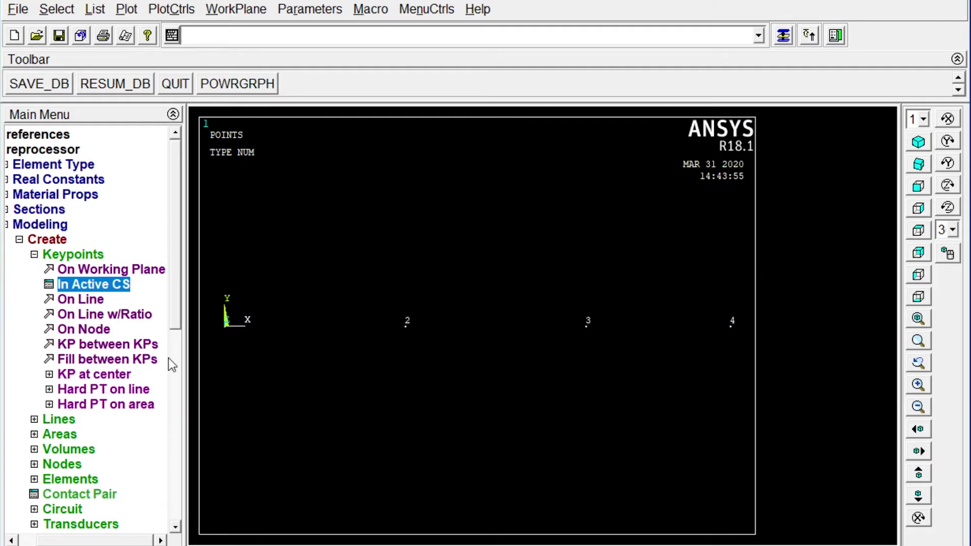
# Step: Draw straight lines joining keypoints 1–2, 2–3 and 3–4
pyautogui.click(54, 423)
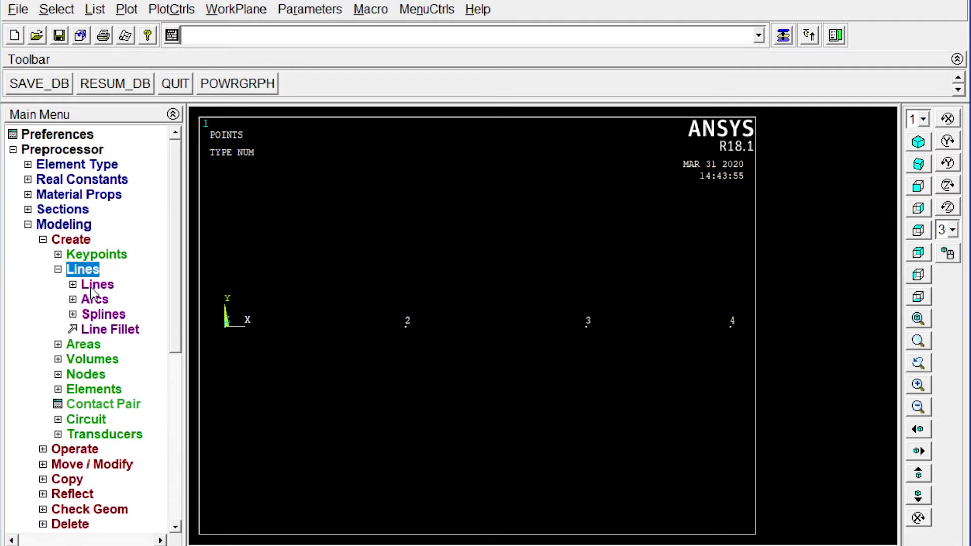
pyautogui.click(90, 287)
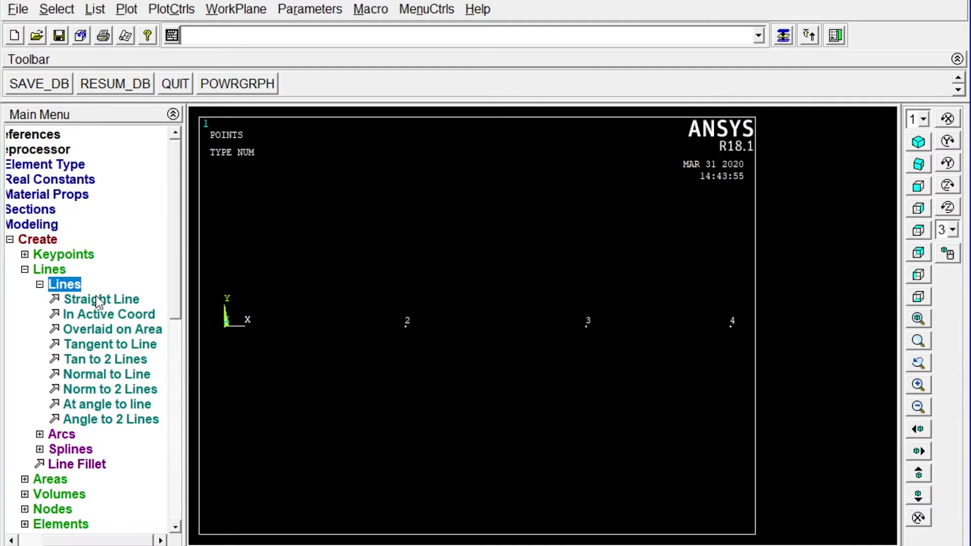
pyautogui.click(95, 297)
pyautogui.click(237, 341)
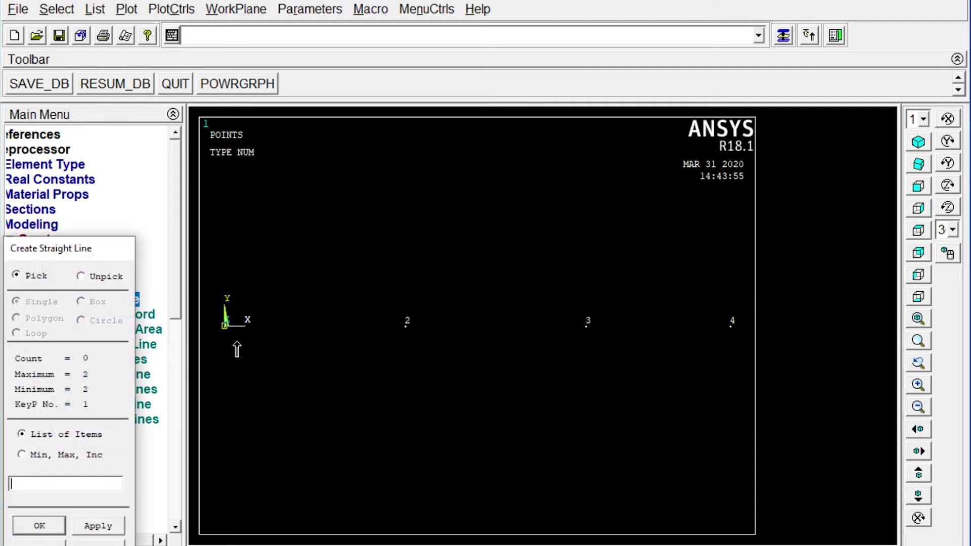
pyautogui.click(398, 337)
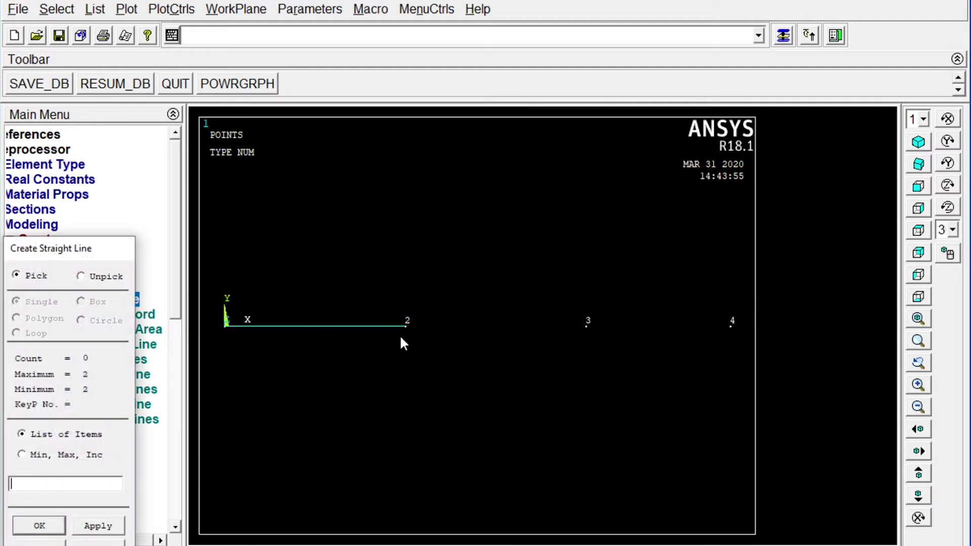
pyautogui.click(587, 338)
pyautogui.click(731, 326)
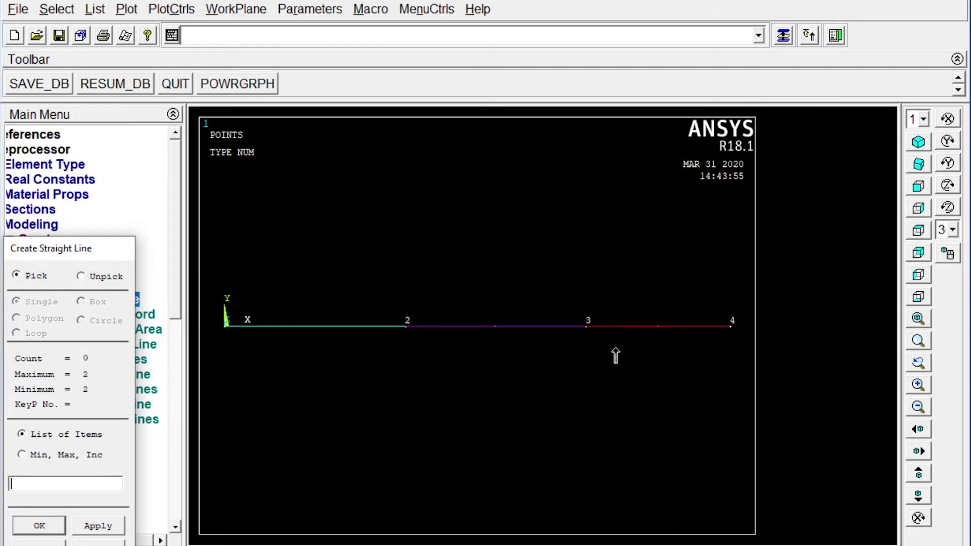
pyautogui.moveTo(63, 248); pyautogui.dragTo(63, 123)
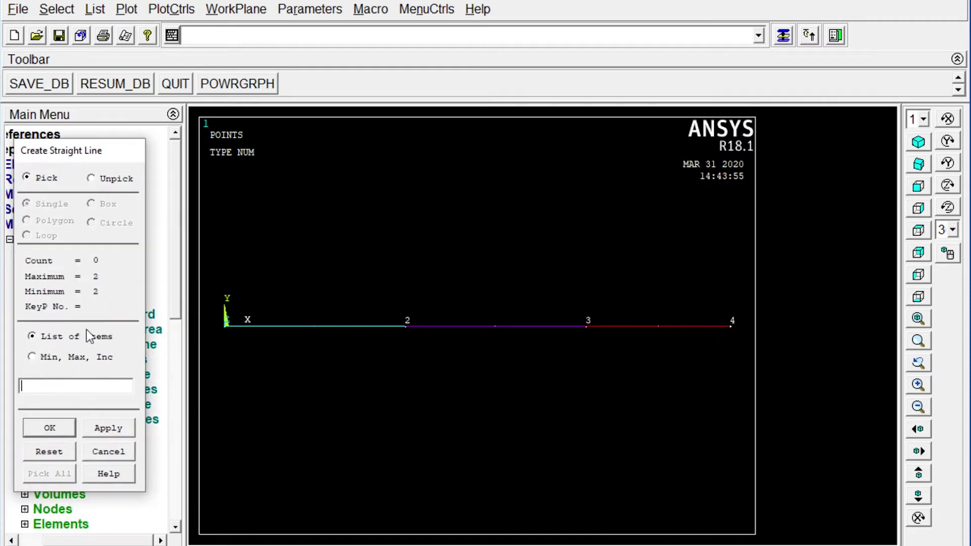
pyautogui.click(57, 429)
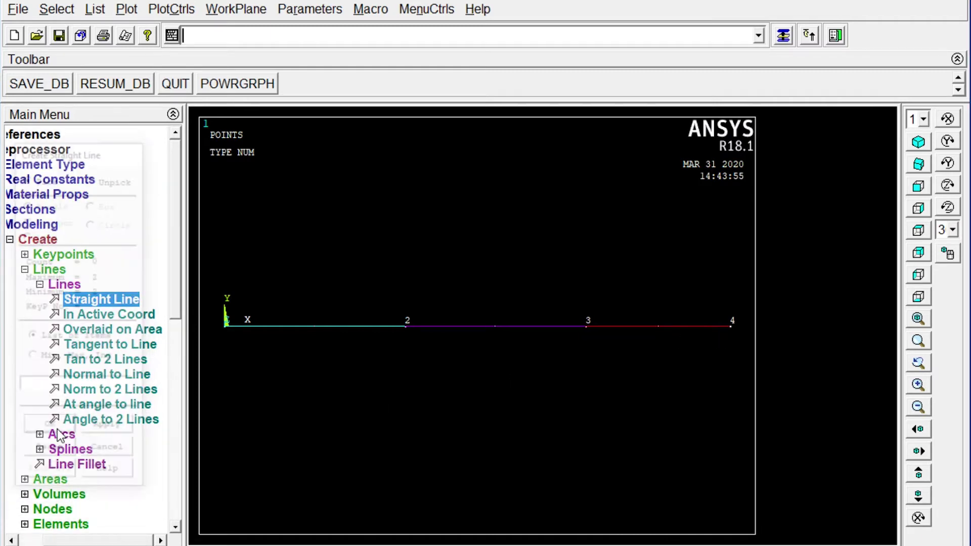
# Step: Assign 140 element divisions to all lines via manual line sizing
pyautogui.click(10, 239)
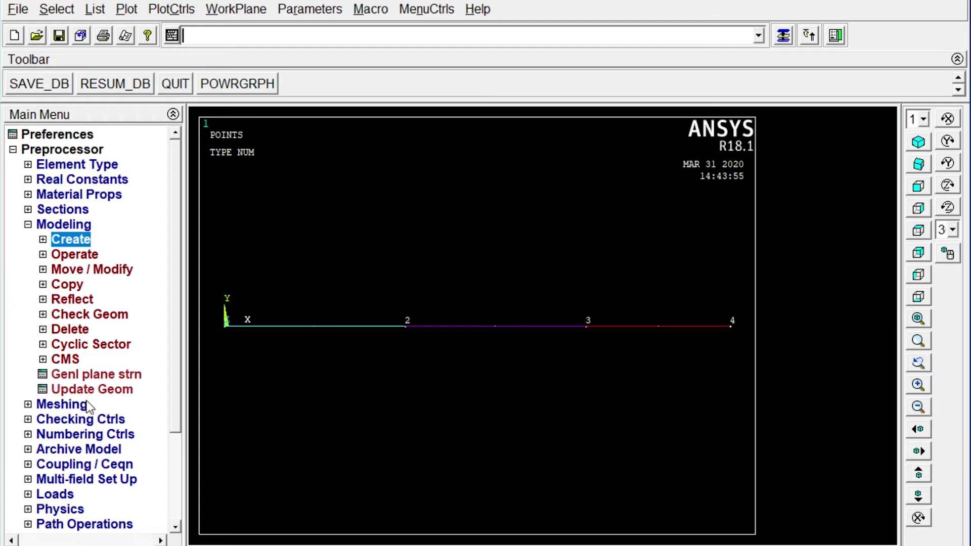
pyautogui.click(73, 404)
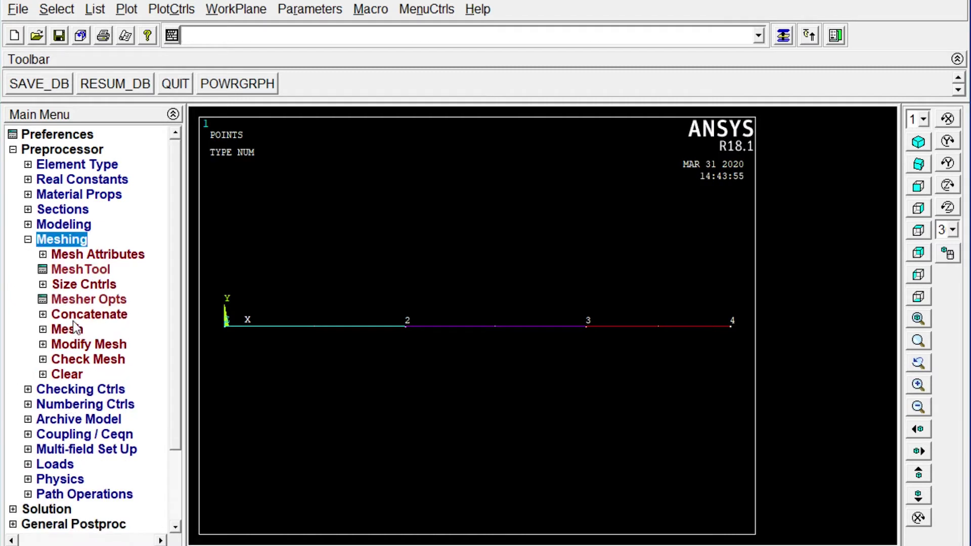
pyautogui.click(79, 291)
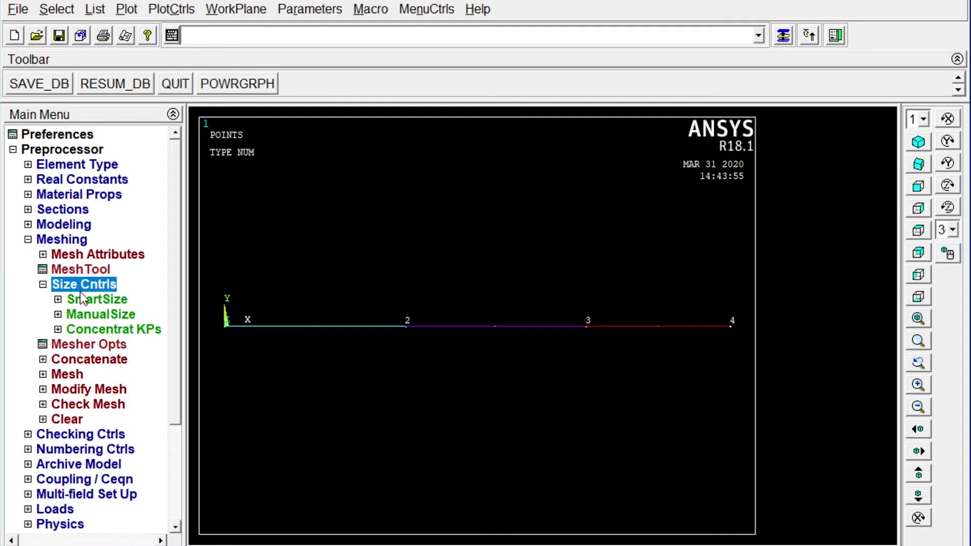
pyautogui.click(86, 314)
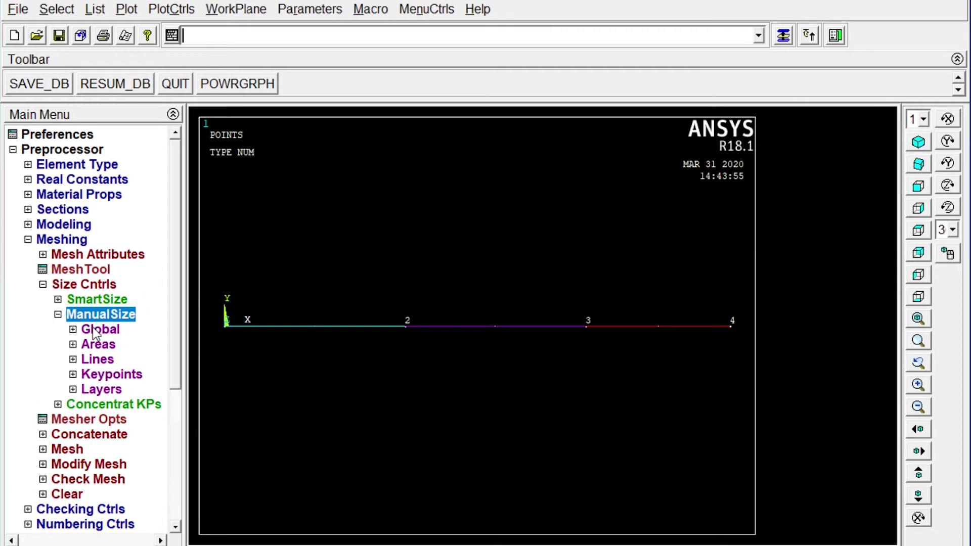
pyautogui.click(103, 358)
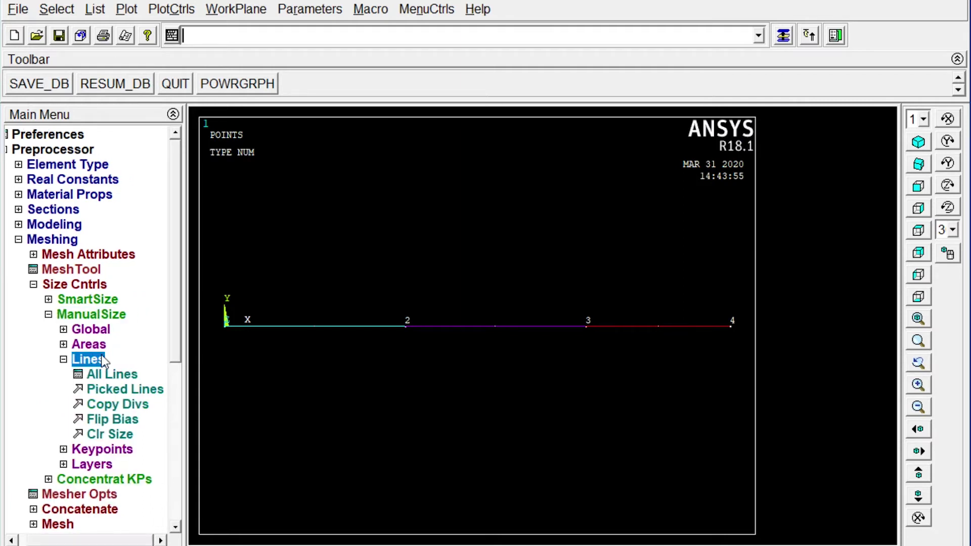
pyautogui.click(108, 380)
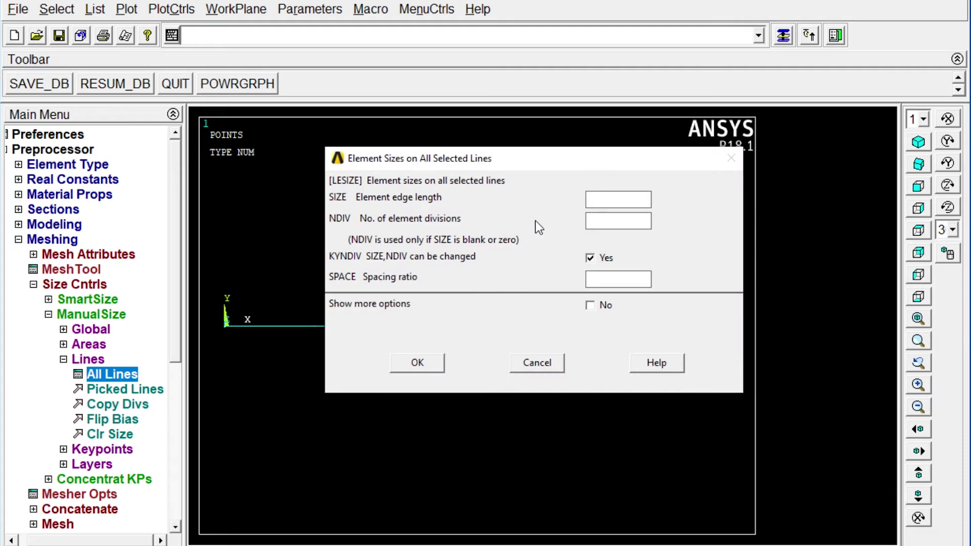
pyautogui.click(598, 217)
pyautogui.write('140')
pyautogui.click(418, 364)
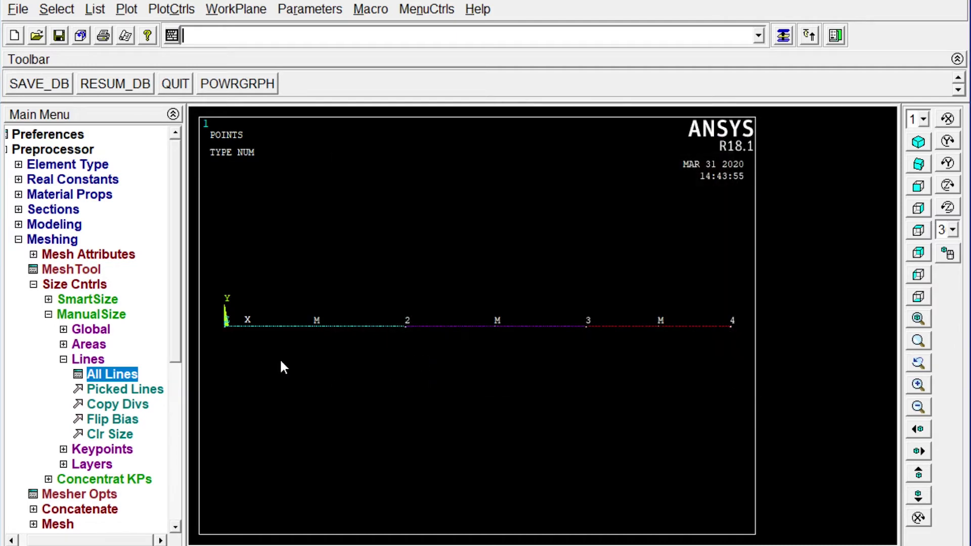
# Step: Mesh all three lines into beam elements using Pick All
pyautogui.click(68, 525)
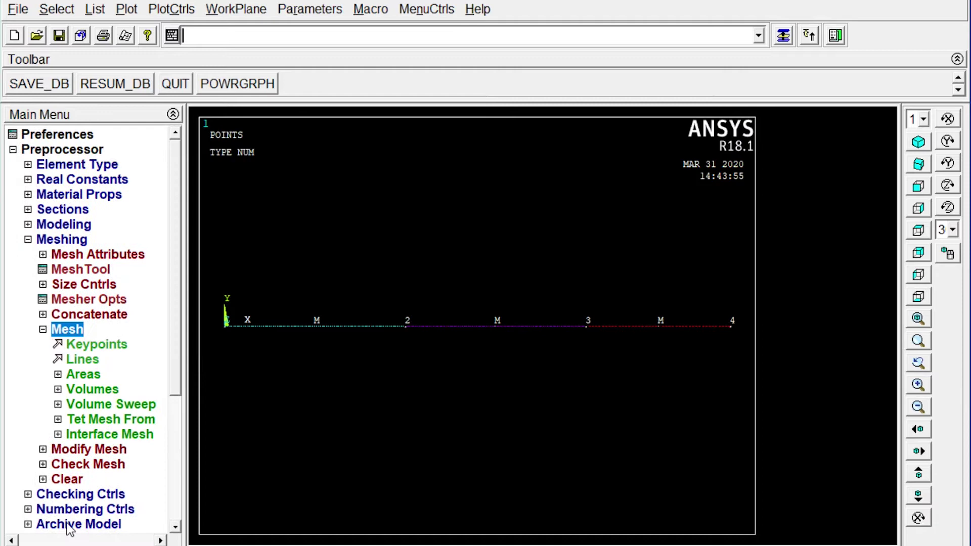
pyautogui.click(86, 361)
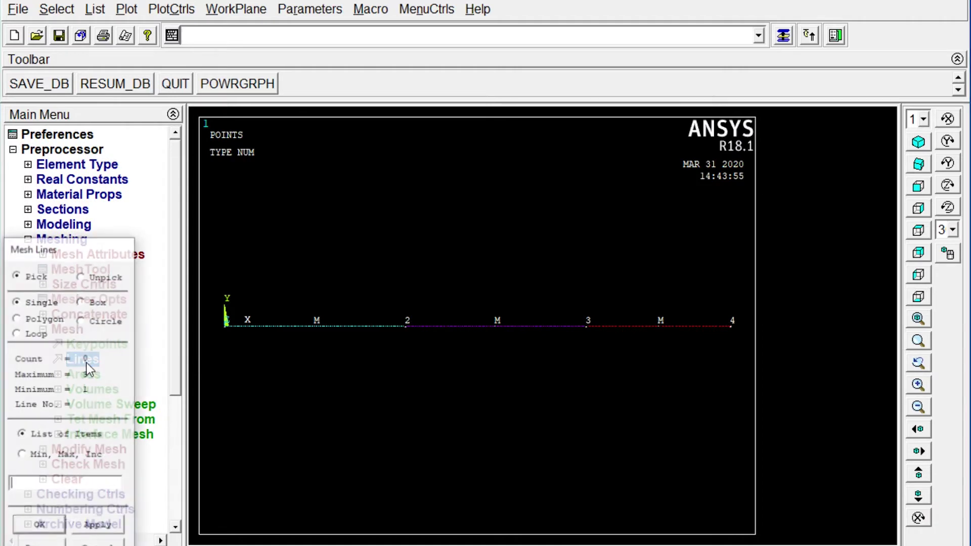
pyautogui.moveTo(94, 254); pyautogui.dragTo(105, 178)
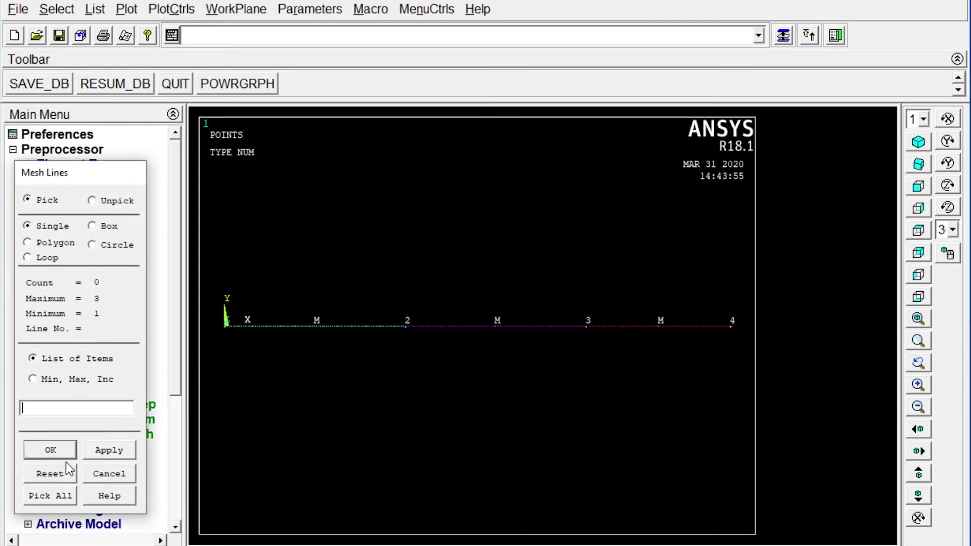
pyautogui.click(50, 497)
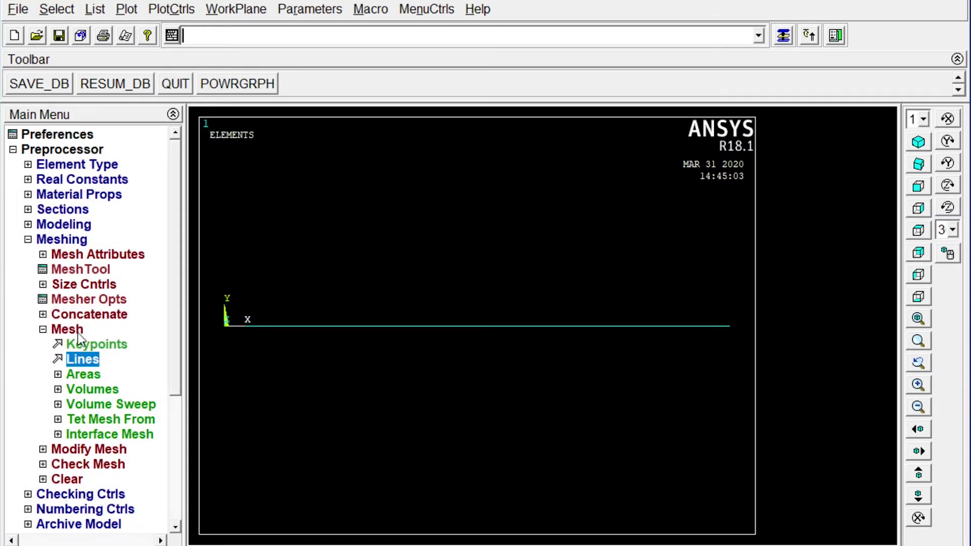
pyautogui.click(28, 240)
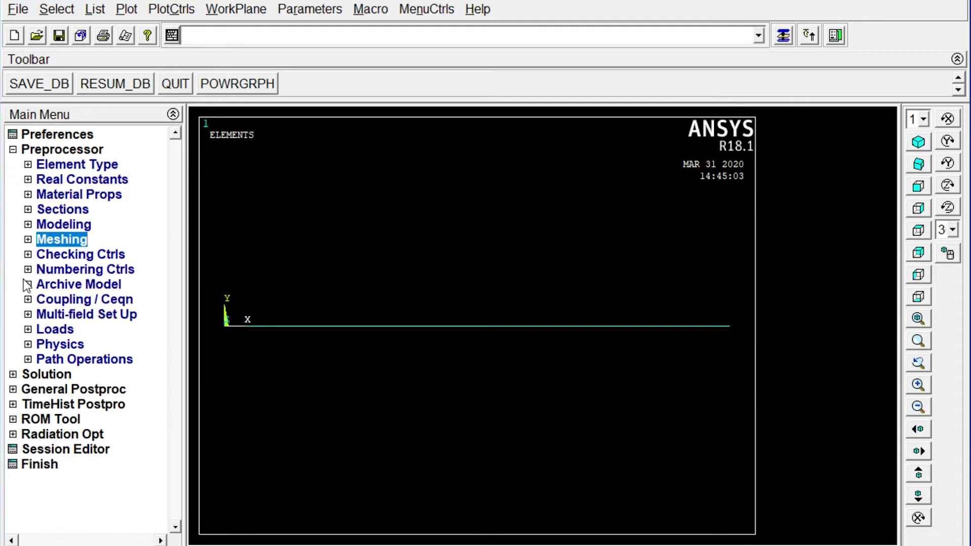
# Step: Start a new Static analysis
pyautogui.click(26, 373)
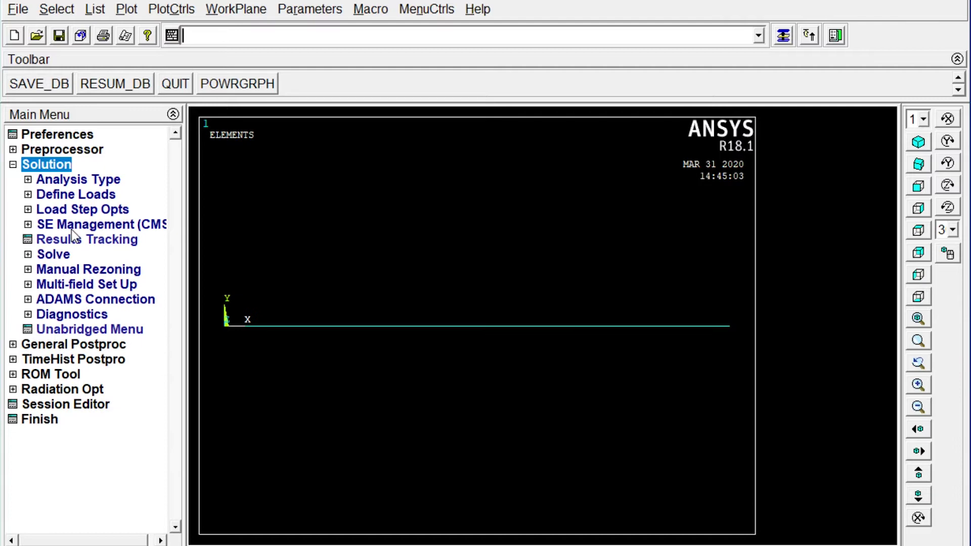
pyautogui.click(76, 179)
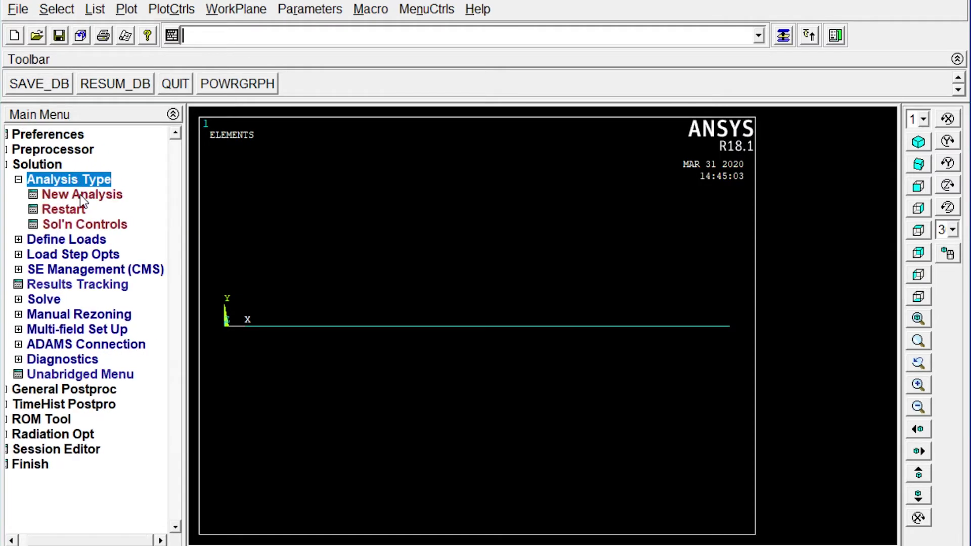
pyautogui.click(80, 194)
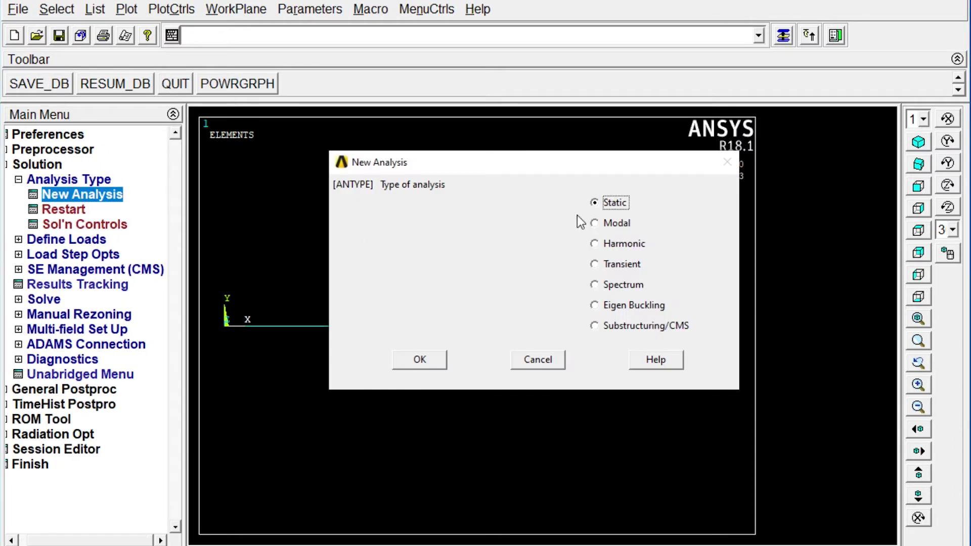
pyautogui.click(420, 359)
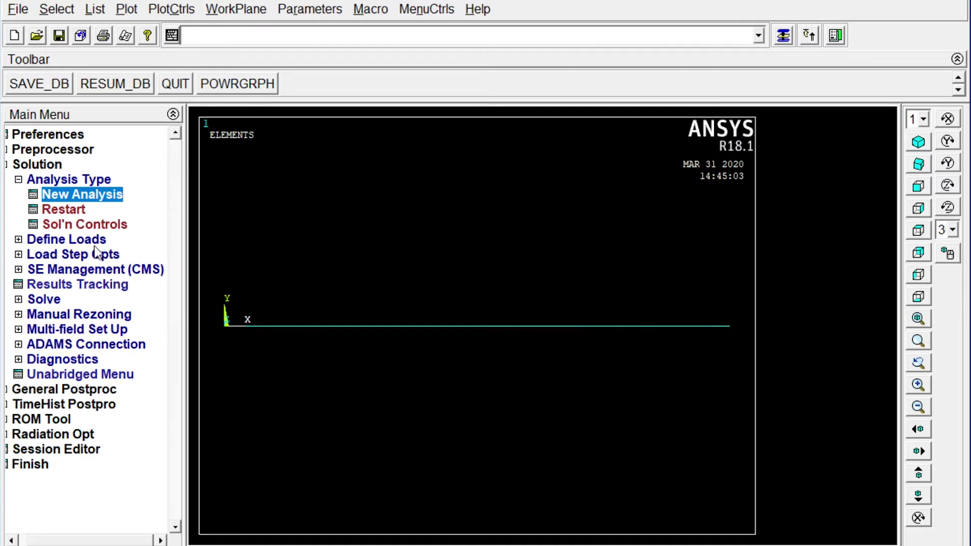
# Step: Begin applying structural displacement constraints on keypoints
pyautogui.click(68, 239)
pyautogui.click(60, 224)
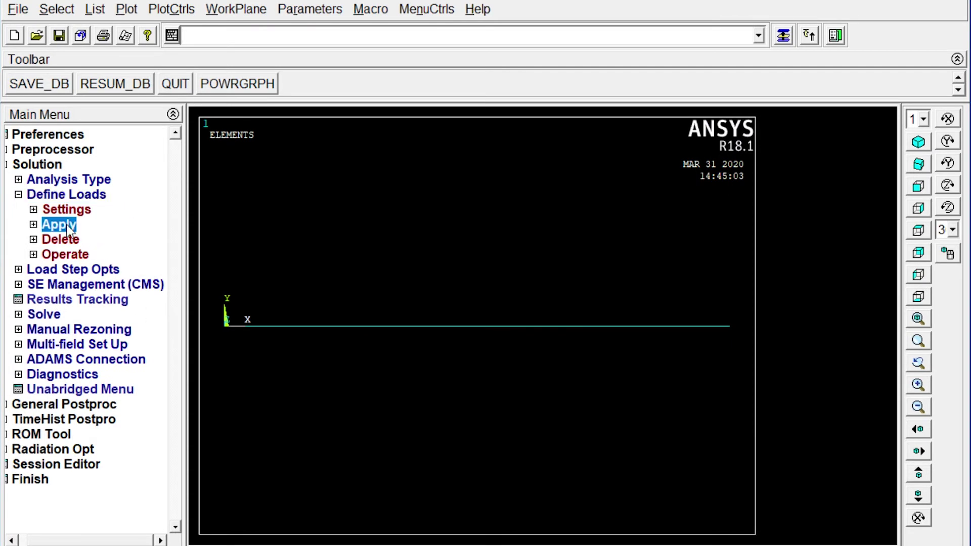
pyautogui.click(83, 239)
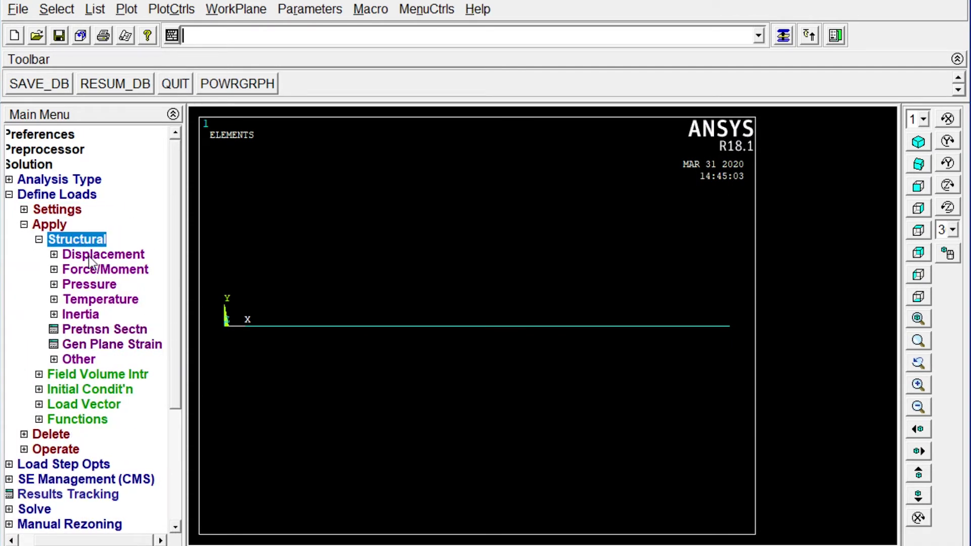
pyautogui.click(89, 256)
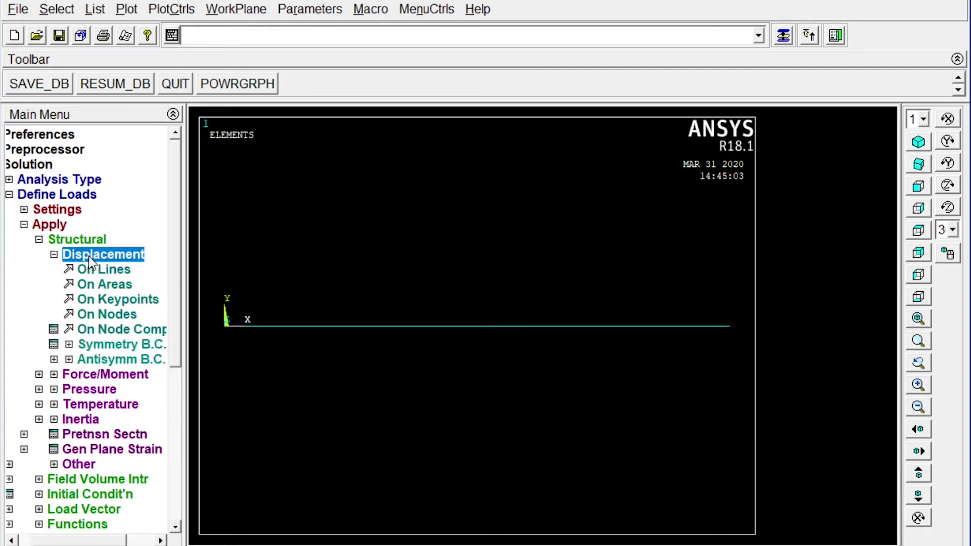
pyautogui.click(84, 299)
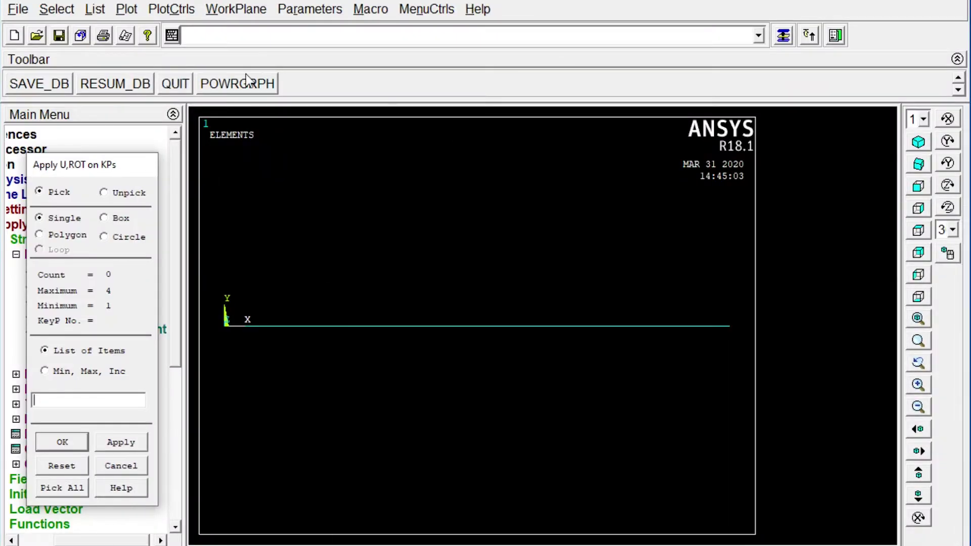
# Step: Plot the keypoints and pick keypoints 1 and 3 as supports
pyautogui.click(133, 11)
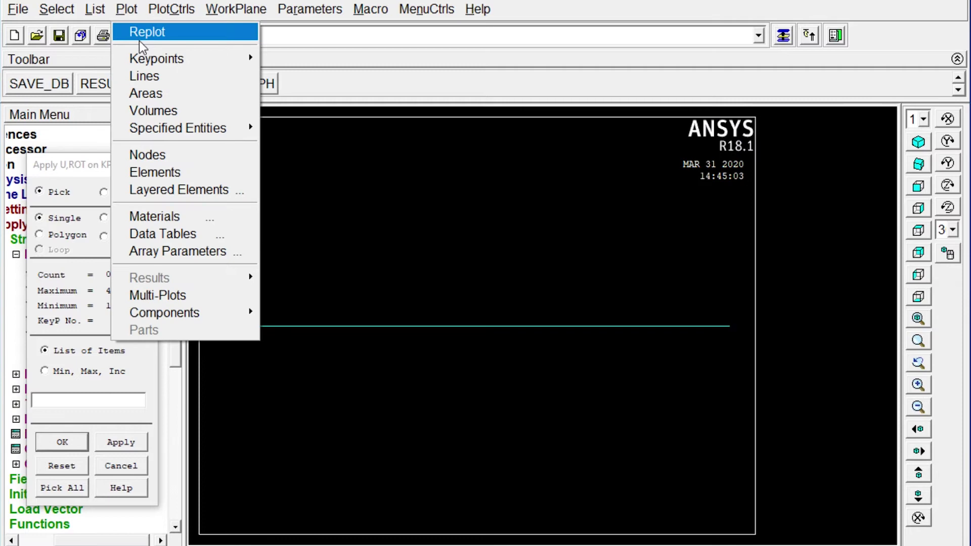
pyautogui.moveTo(144, 63)
pyautogui.click(272, 61)
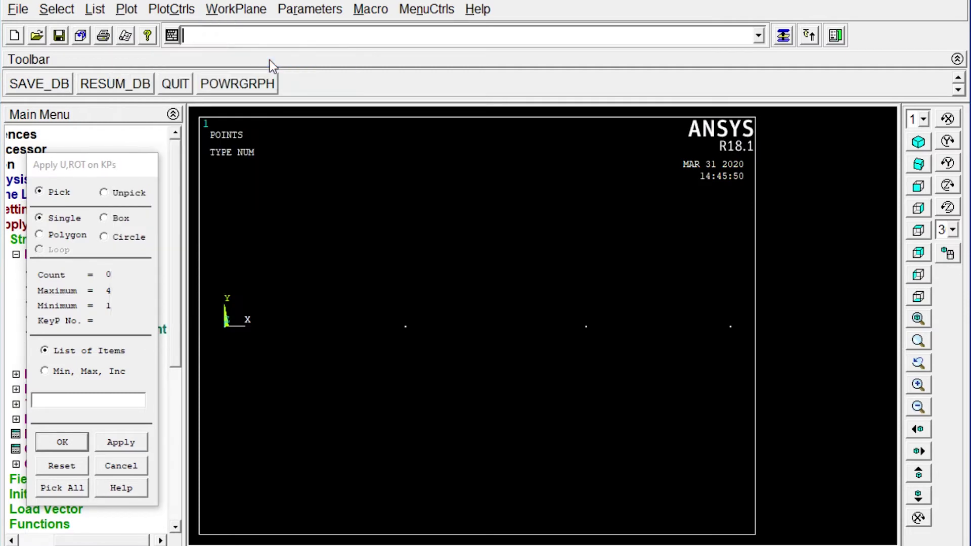
pyautogui.click(228, 329)
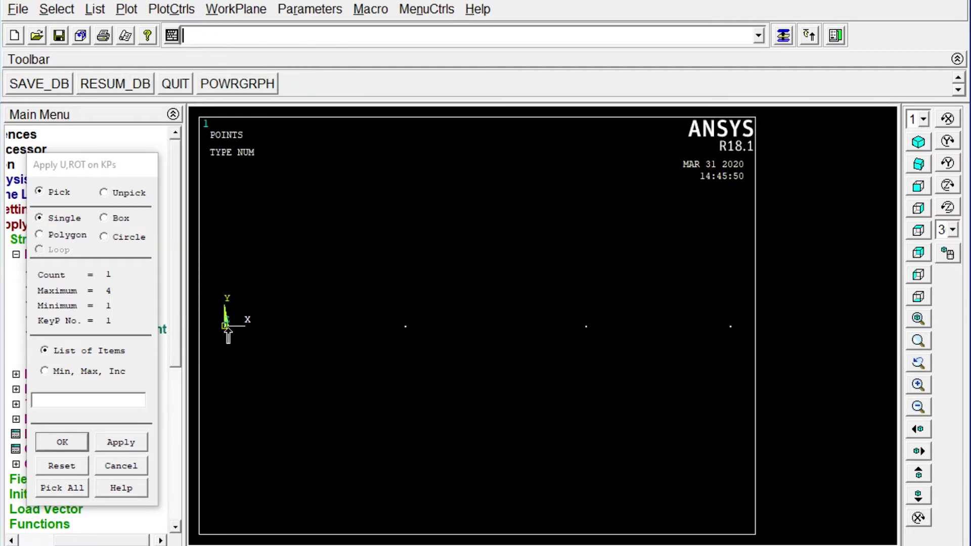
pyautogui.click(590, 339)
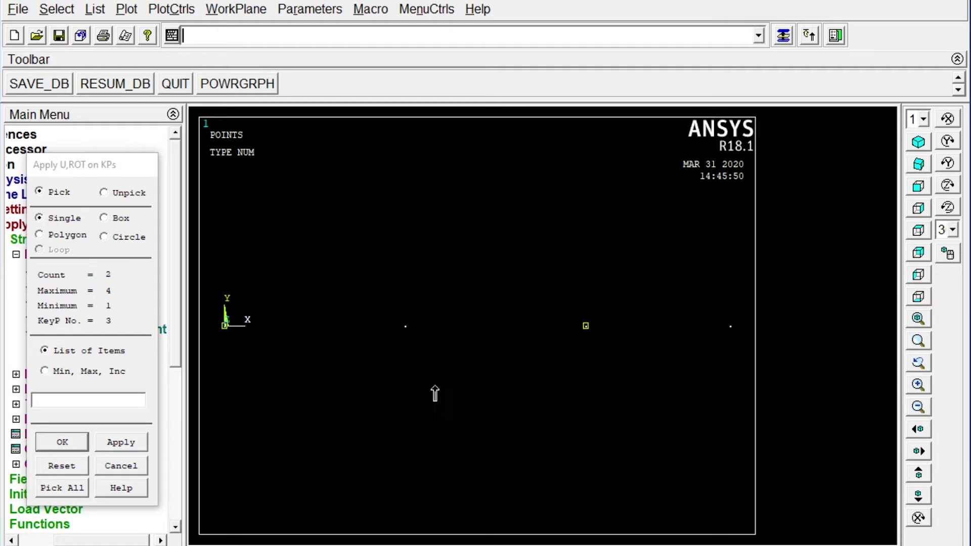
pyautogui.click(61, 444)
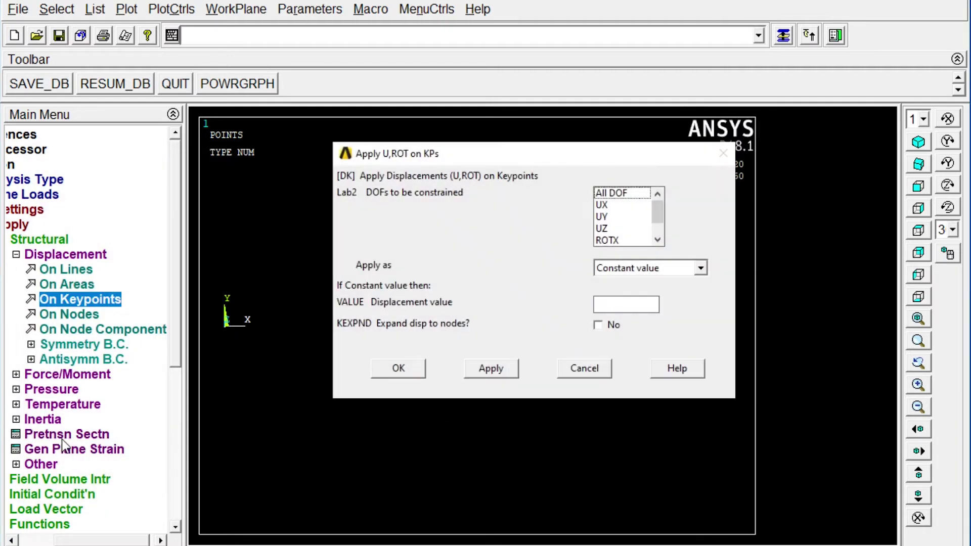
# Step: Restrain UX, UY, UZ, ROTX and ROTY on both supports, leaving ROTZ free
pyautogui.click(604, 204)
pyautogui.click(606, 211)
pyautogui.click(606, 225)
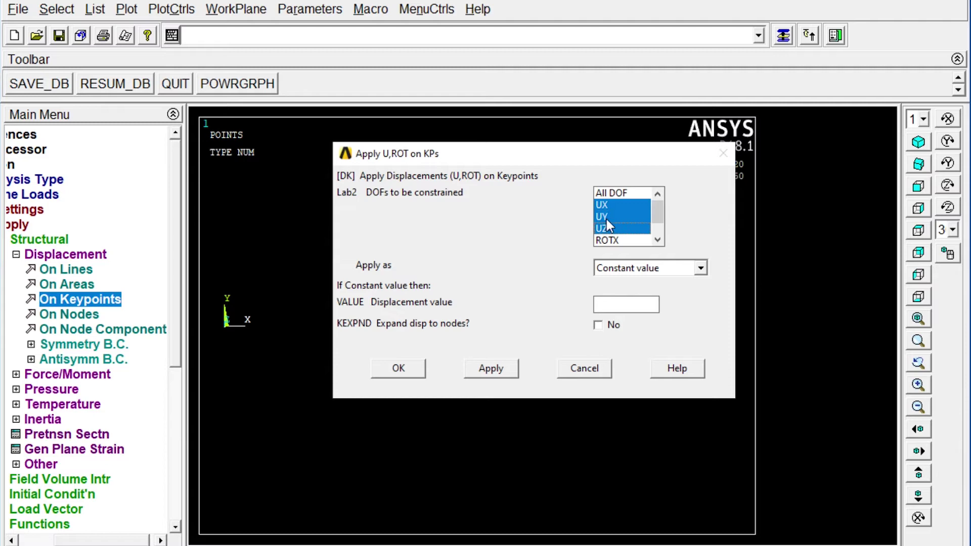
pyautogui.click(658, 240)
pyautogui.click(657, 239)
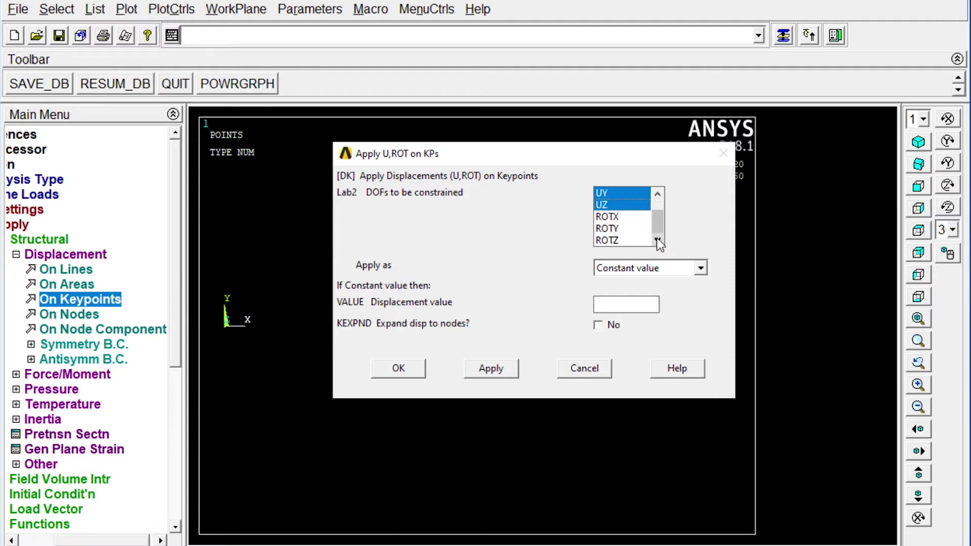
pyautogui.click(620, 217)
pyautogui.click(617, 228)
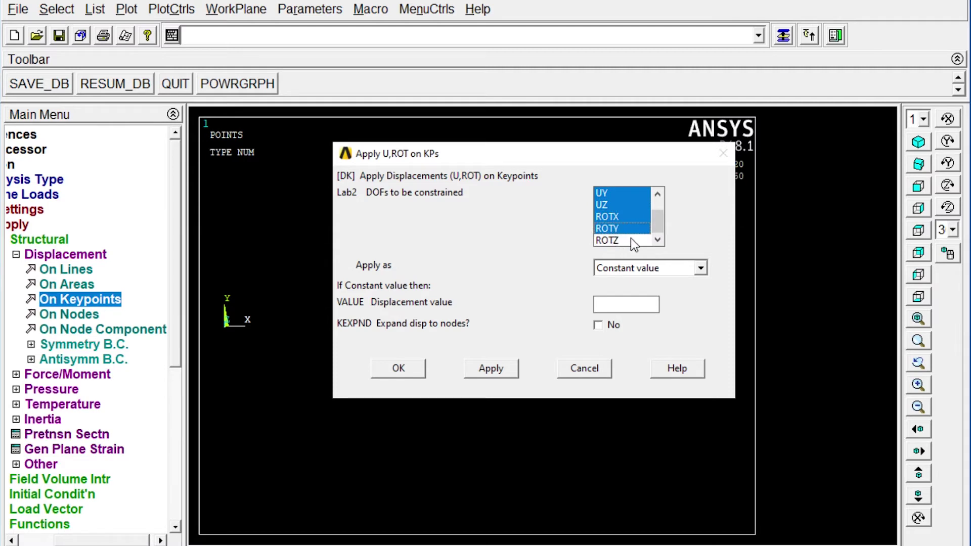
pyautogui.click(414, 368)
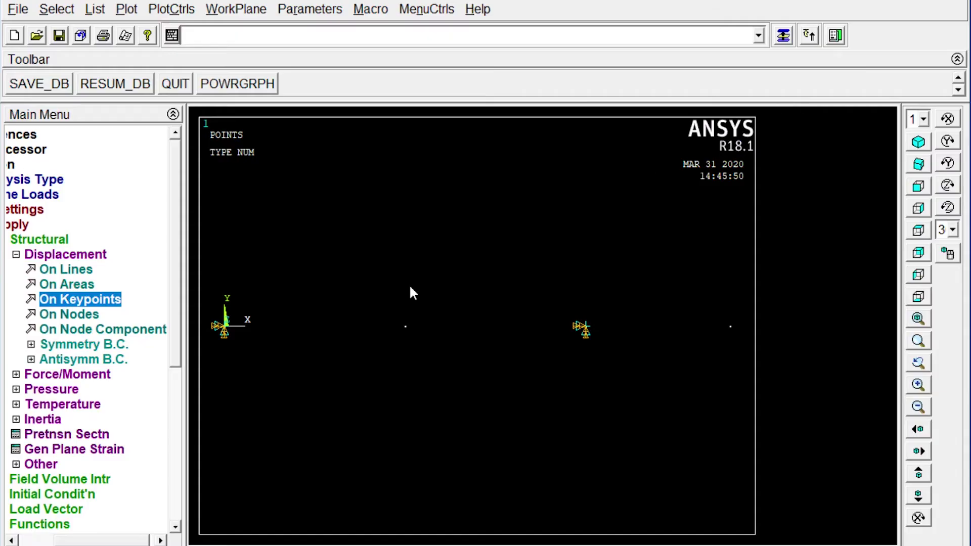
# Step: Select keypoints 2 and 4 for a point force
pyautogui.click(90, 380)
pyautogui.click(110, 285)
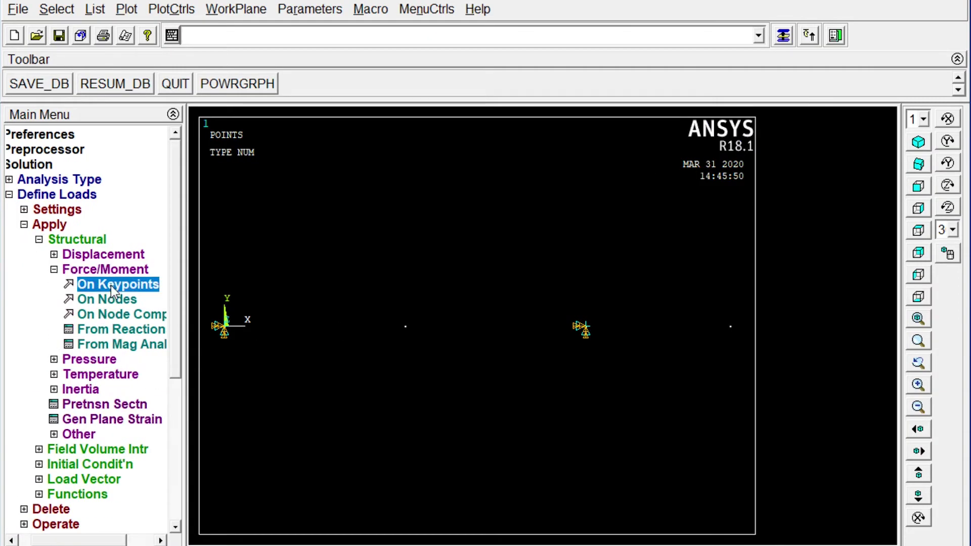
pyautogui.click(406, 326)
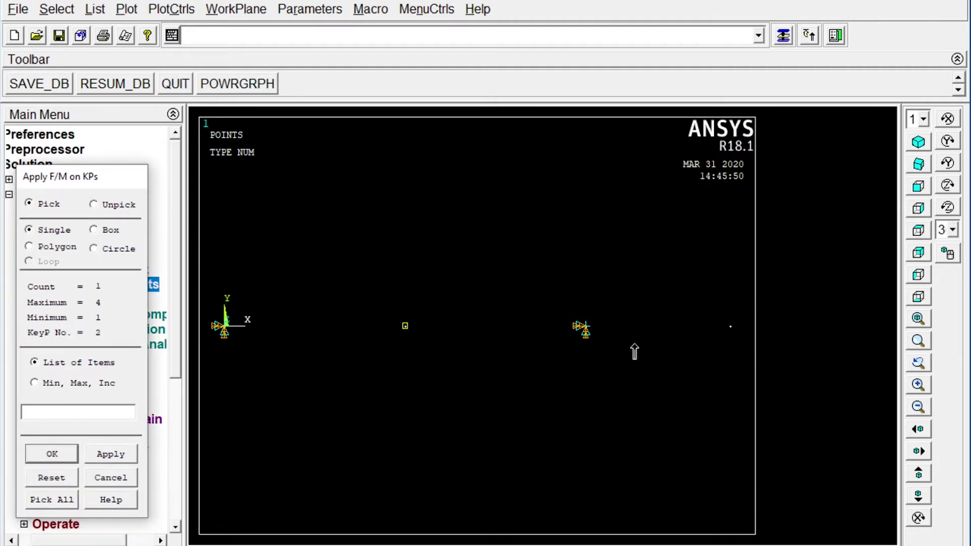
pyautogui.click(730, 327)
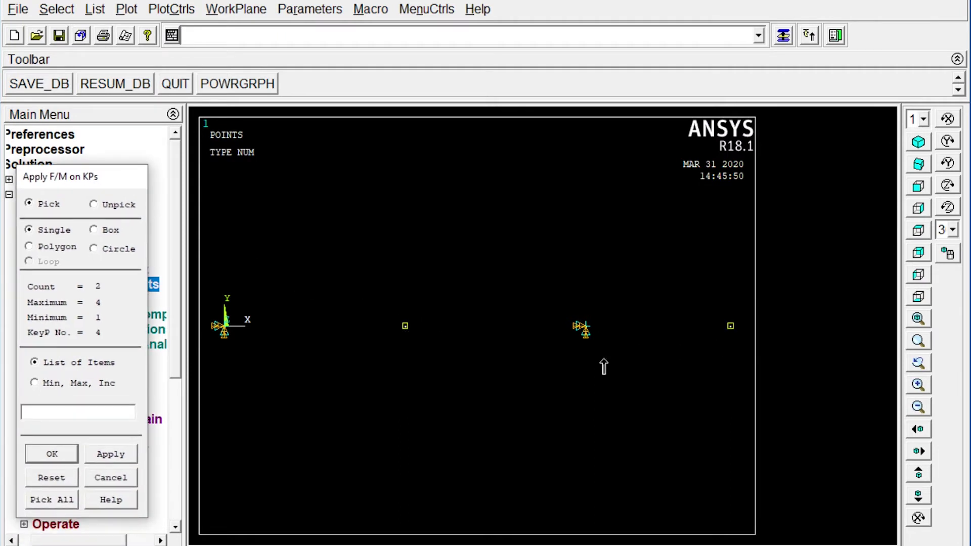
pyautogui.click(53, 454)
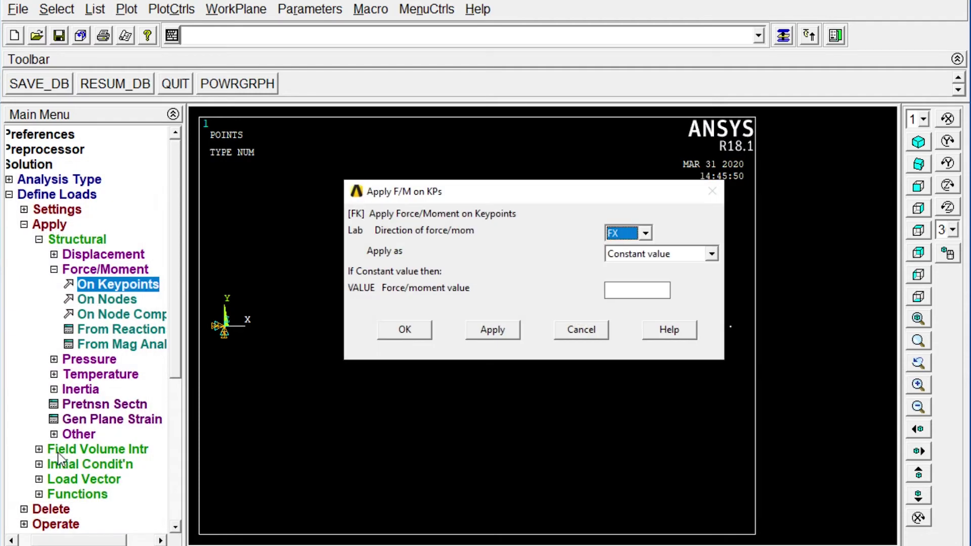
# Step: Apply the force in the FY direction with a value of -50000
pyautogui.click(645, 234)
pyautogui.click(618, 260)
pyautogui.click(619, 287)
pyautogui.write('-')
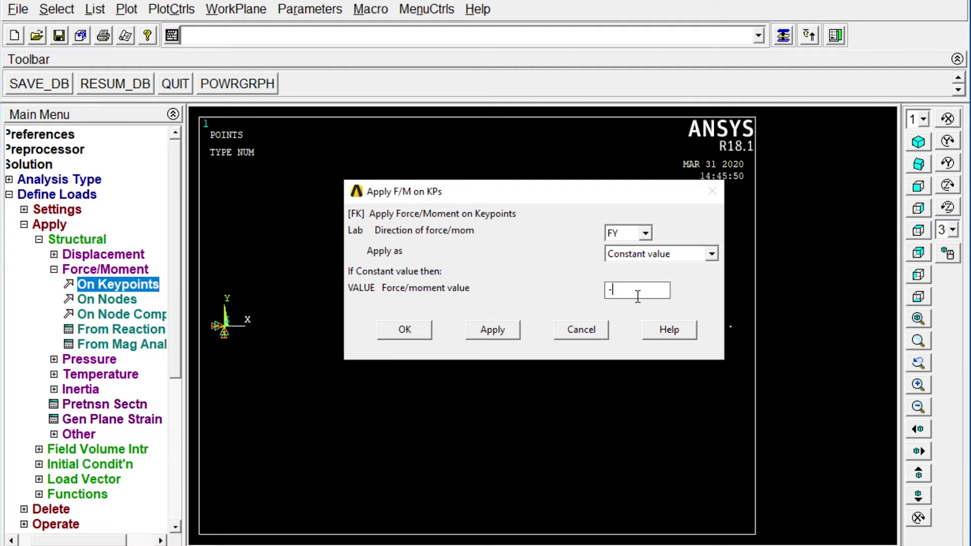
pyautogui.write('50000')
pyautogui.click(409, 329)
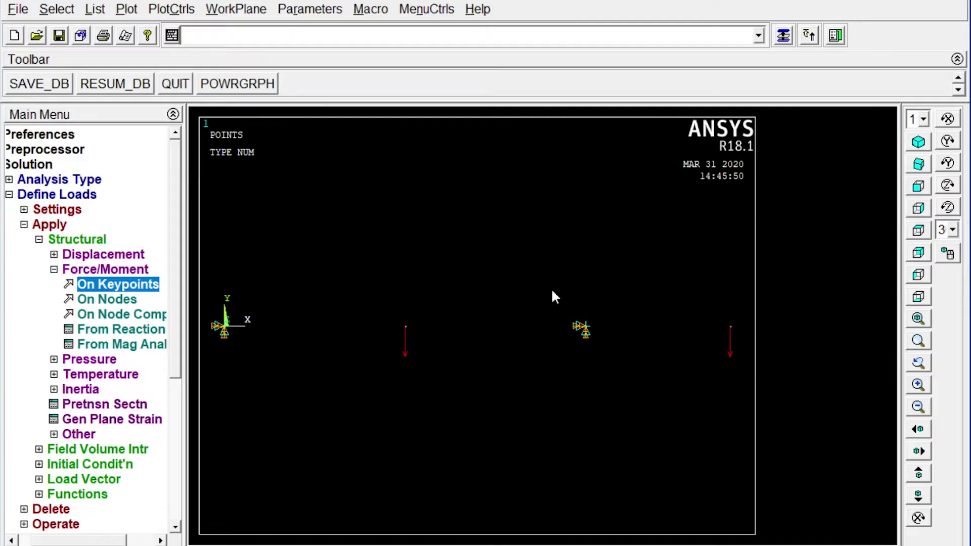
# Step: Start a pressure load on beams and redraw the model as lines
pyautogui.click(25, 227)
pyautogui.click(32, 224)
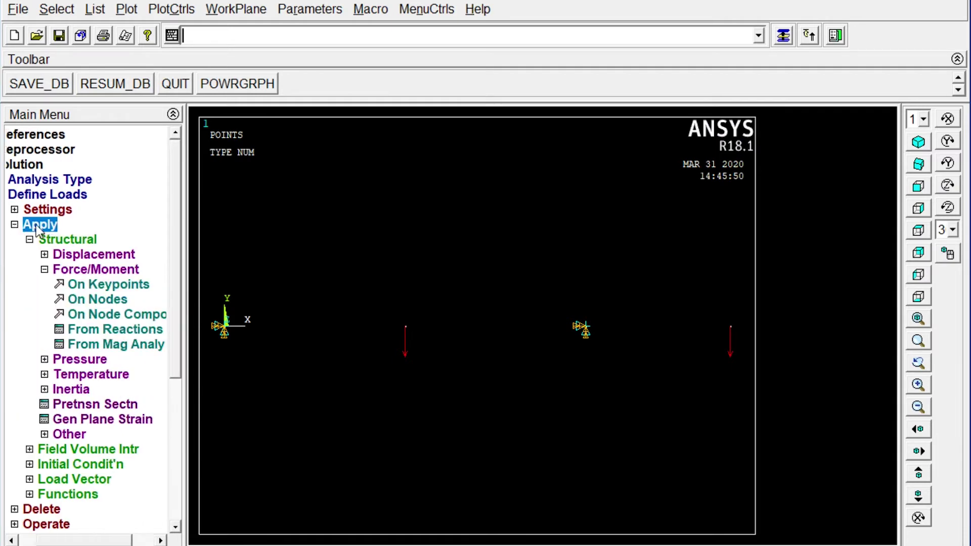
pyautogui.click(65, 359)
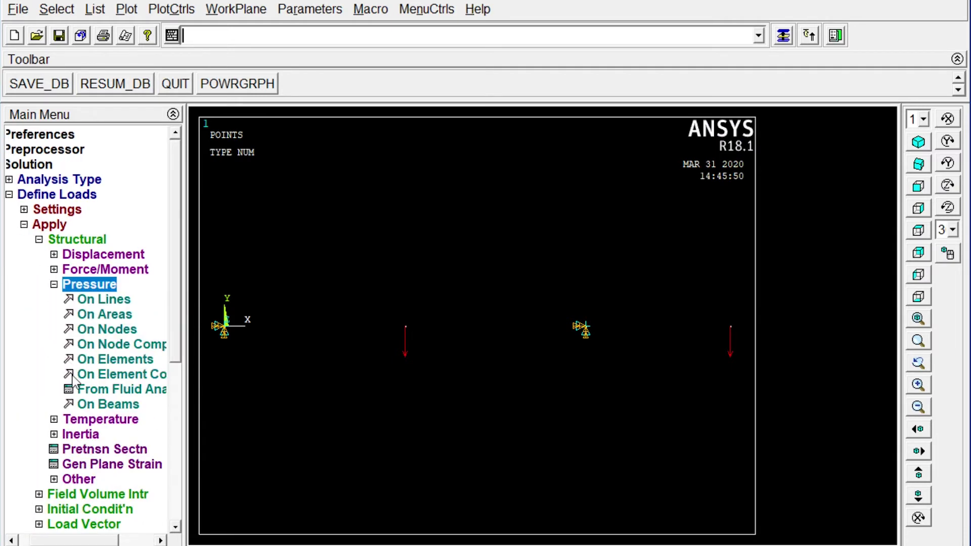
pyautogui.click(87, 403)
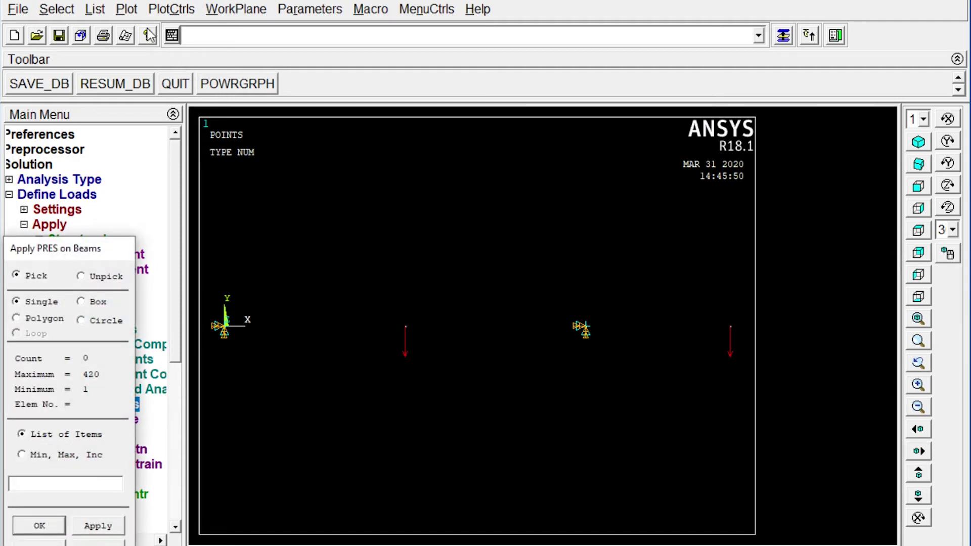
pyautogui.click(127, 10)
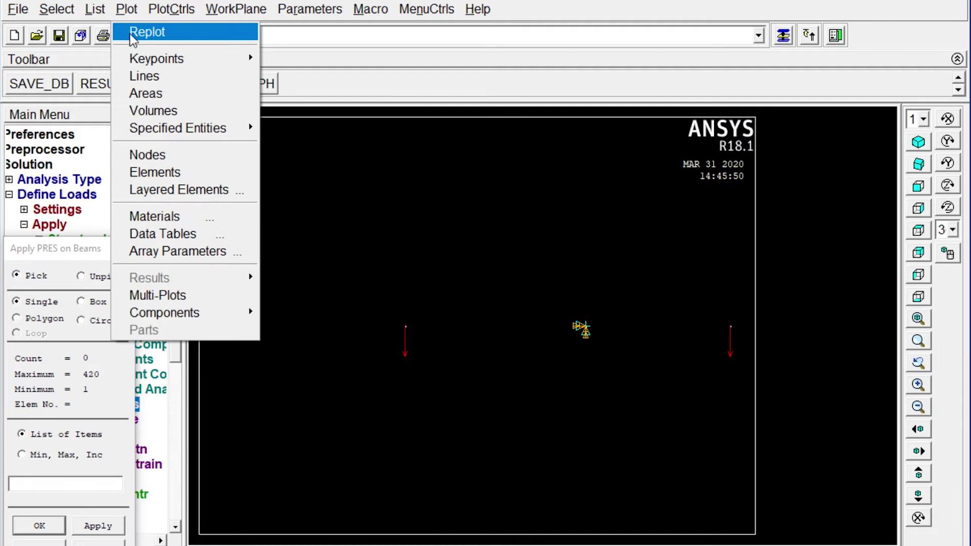
pyautogui.click(133, 77)
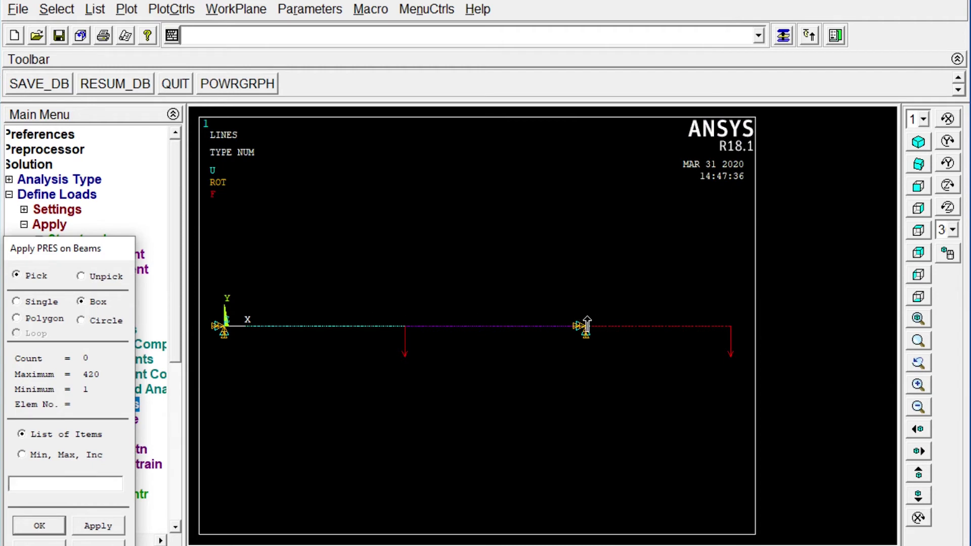
# Step: Apply pressure 25 with load key 2 to elements from the left end to the support
pyautogui.moveTo(588, 315); pyautogui.dragTo(215, 385)
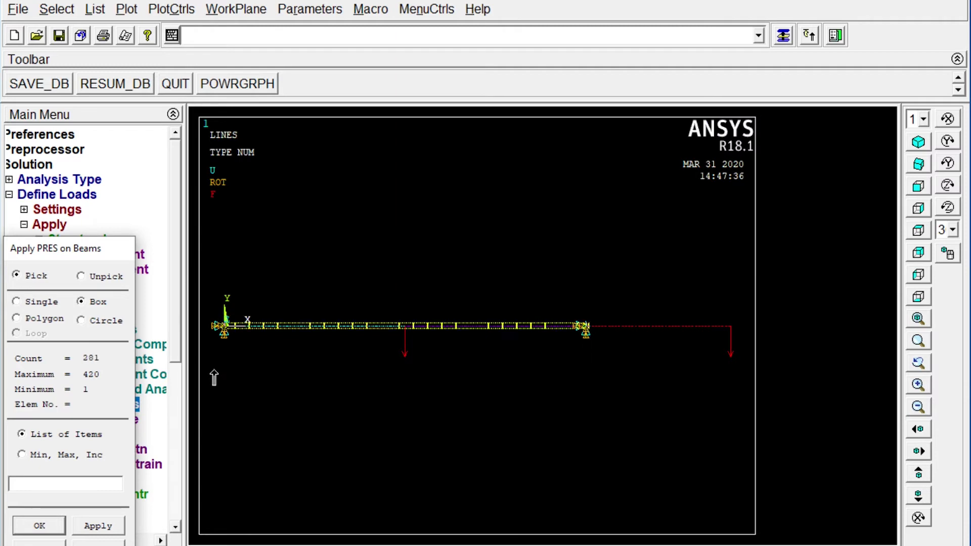
pyautogui.click(57, 526)
pyautogui.click(633, 176)
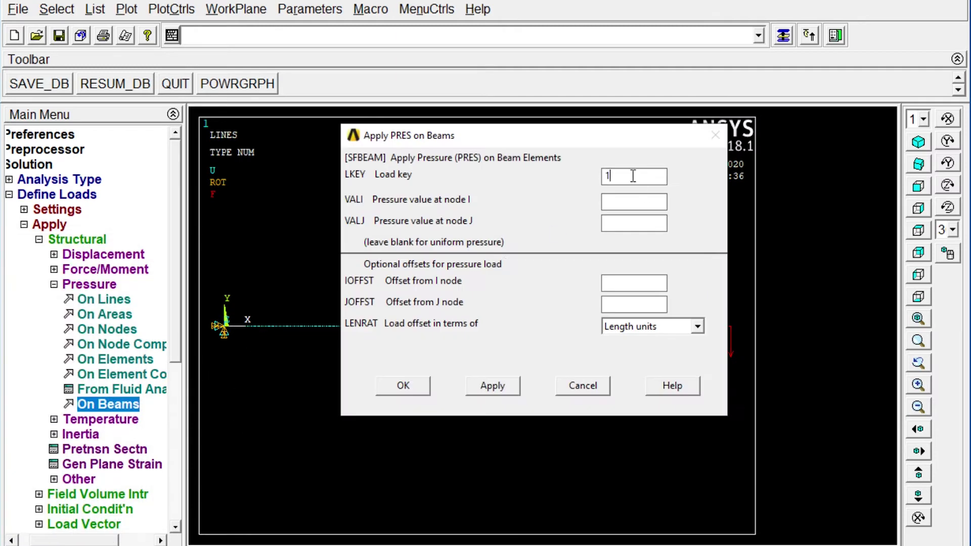
pyautogui.press('BackSpace')
pyautogui.write('2')
pyautogui.click(621, 208)
pyautogui.click(627, 222)
pyautogui.write('25')
pyautogui.click(399, 387)
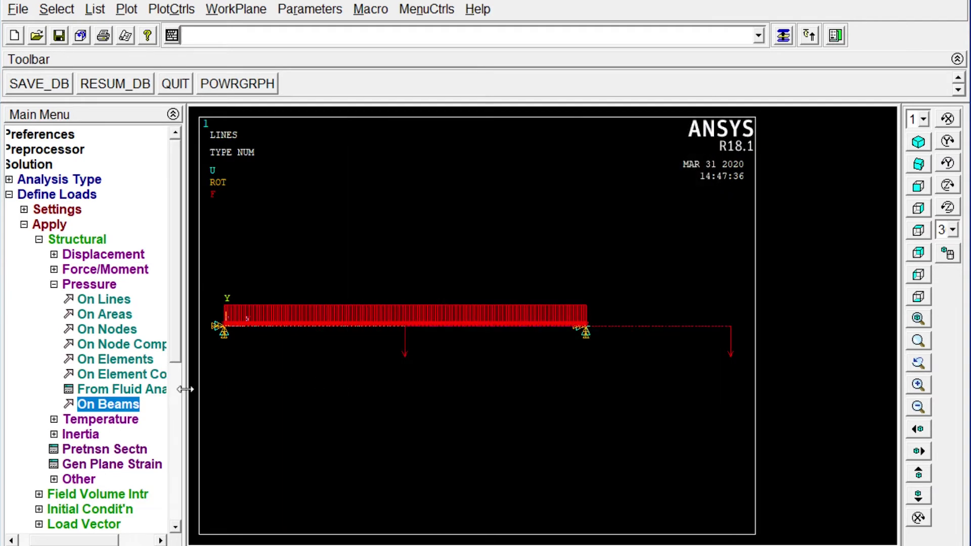
# Step: Run Solve Current LS, then dismiss the 'Solution is done' note and the status window
pyautogui.click(26, 225)
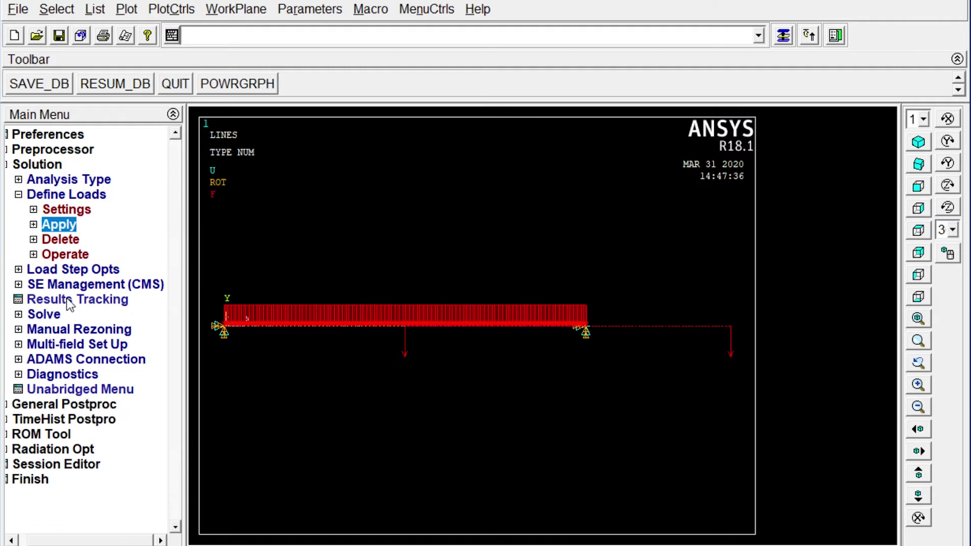
pyautogui.click(53, 315)
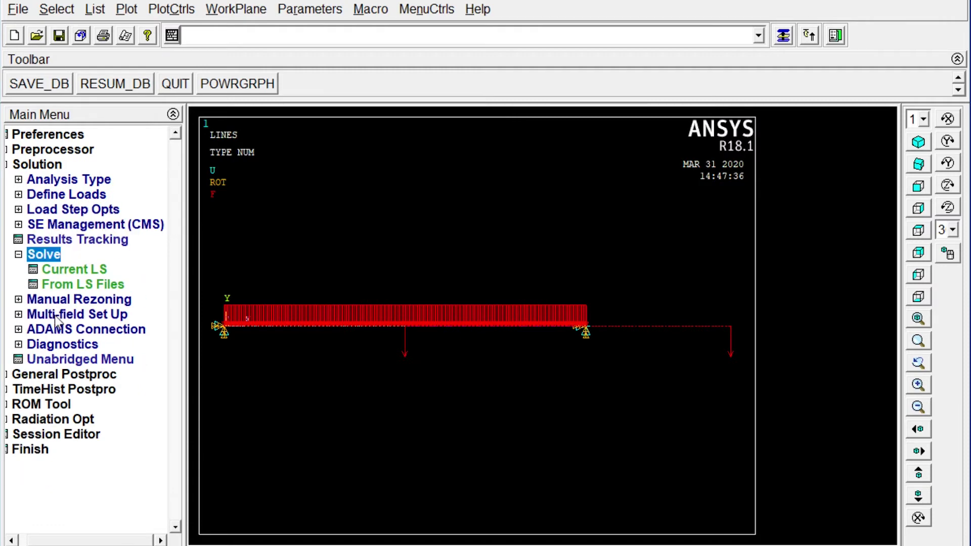
pyautogui.click(68, 269)
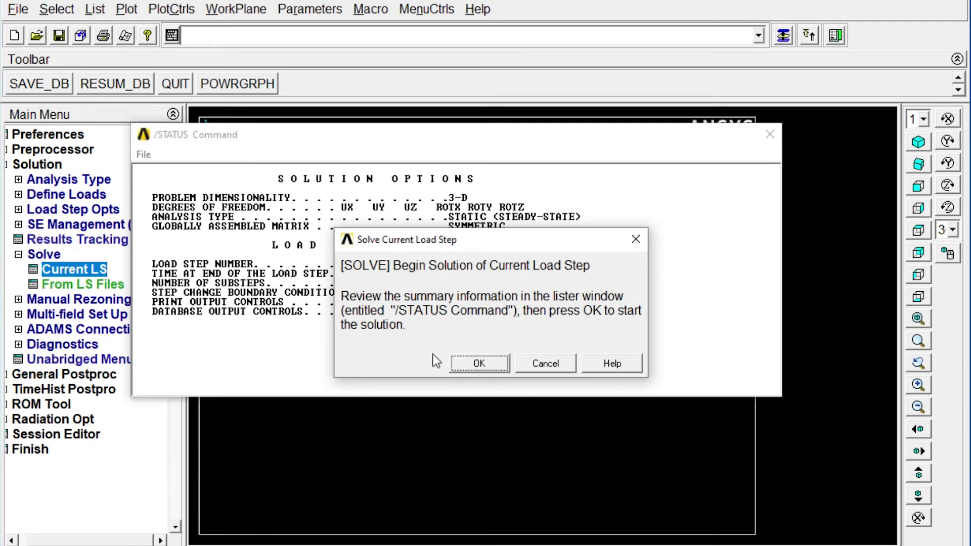
pyautogui.click(474, 365)
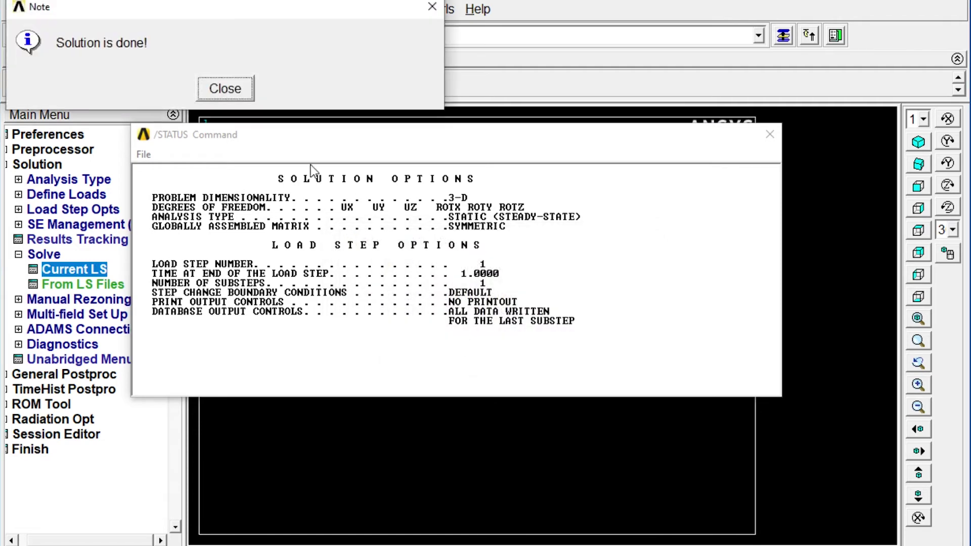
pyautogui.click(226, 89)
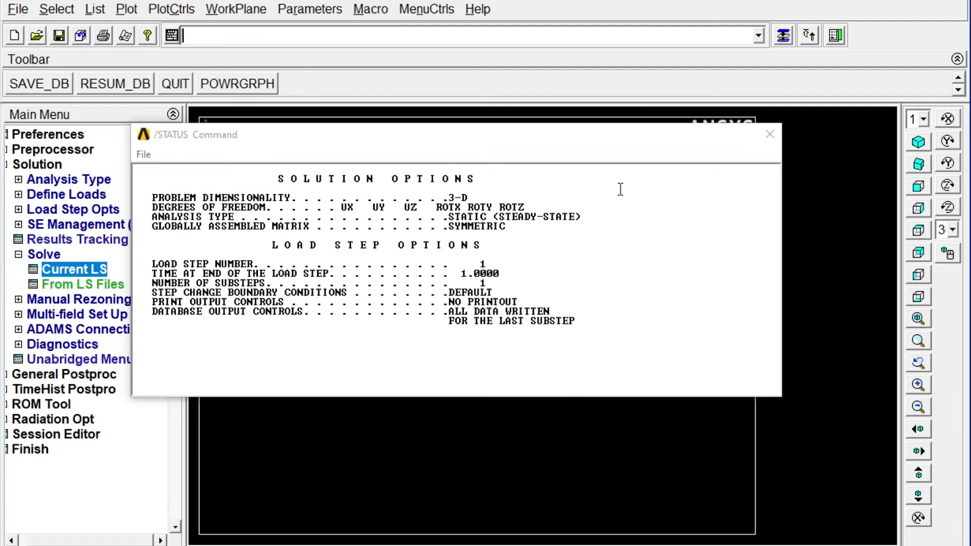
pyautogui.click(770, 135)
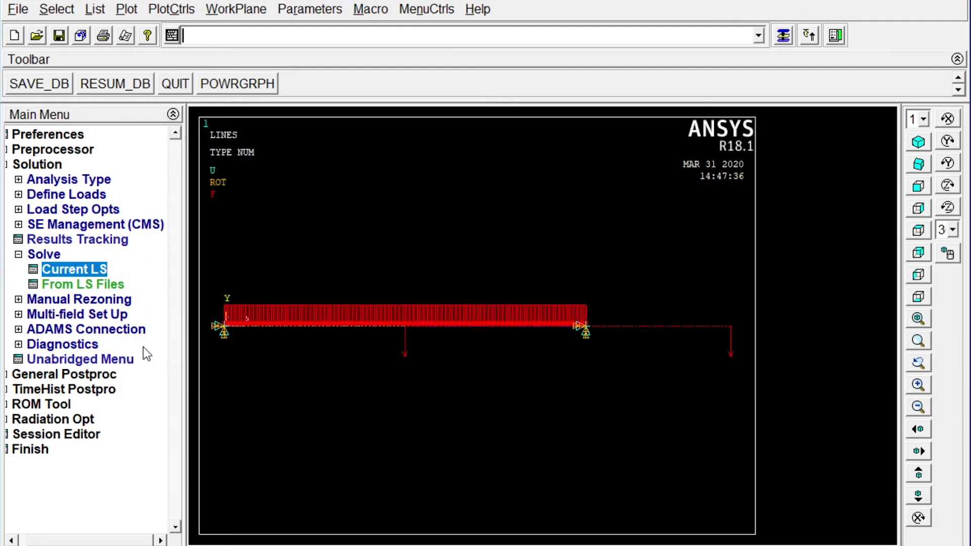
# Step: Add element table item BMD by sequence number as SMISC,3
pyautogui.click(80, 375)
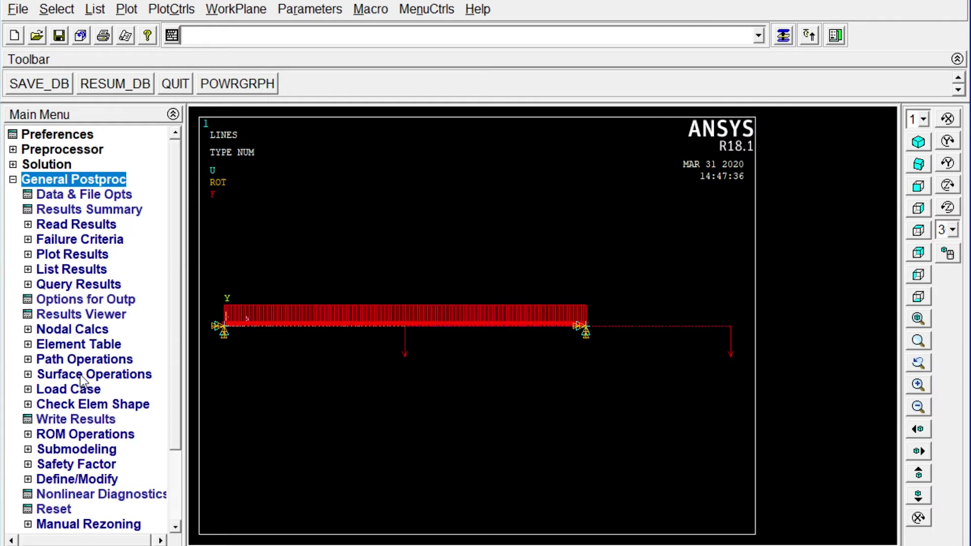
pyautogui.click(79, 344)
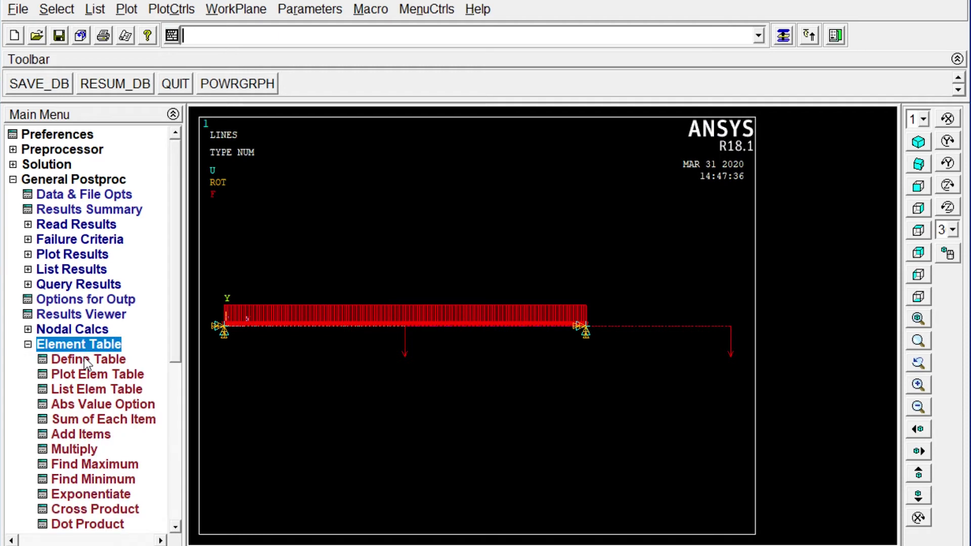
pyautogui.click(84, 357)
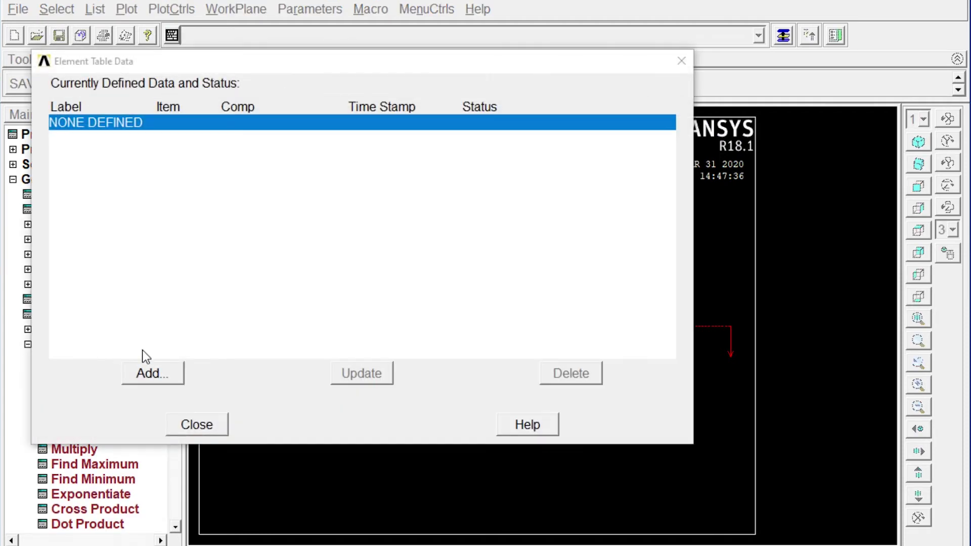
pyautogui.click(159, 373)
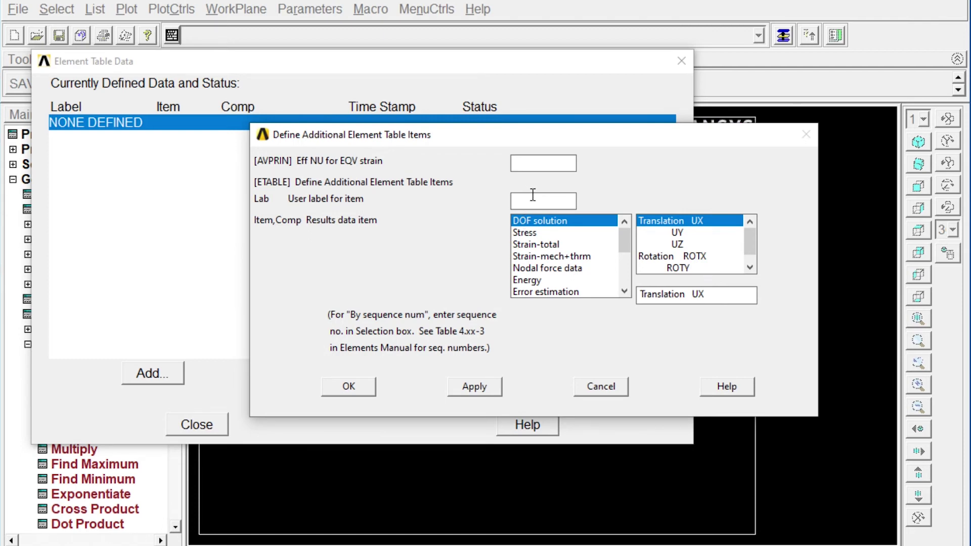
pyautogui.write('BMD')
pyautogui.moveTo(623, 228); pyautogui.dragTo(623, 268)
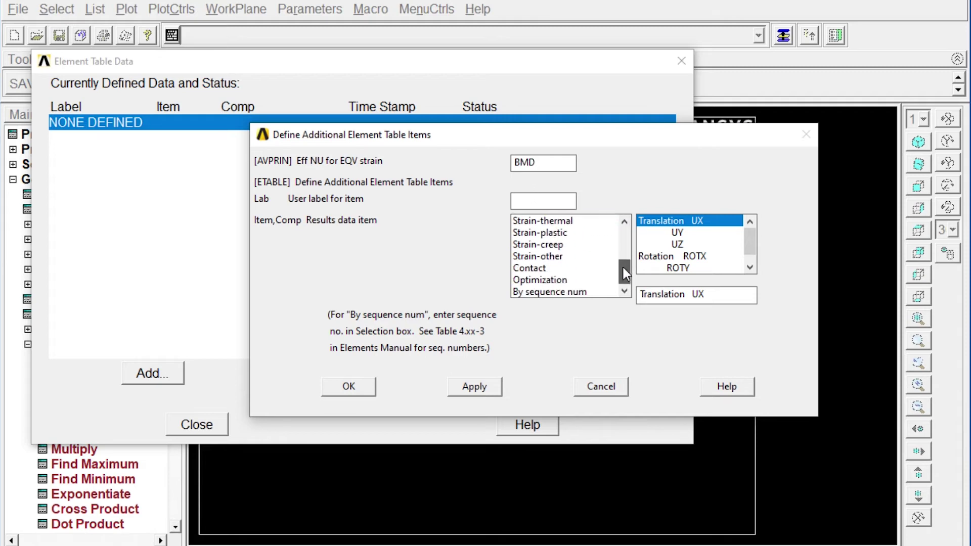
pyautogui.click(559, 291)
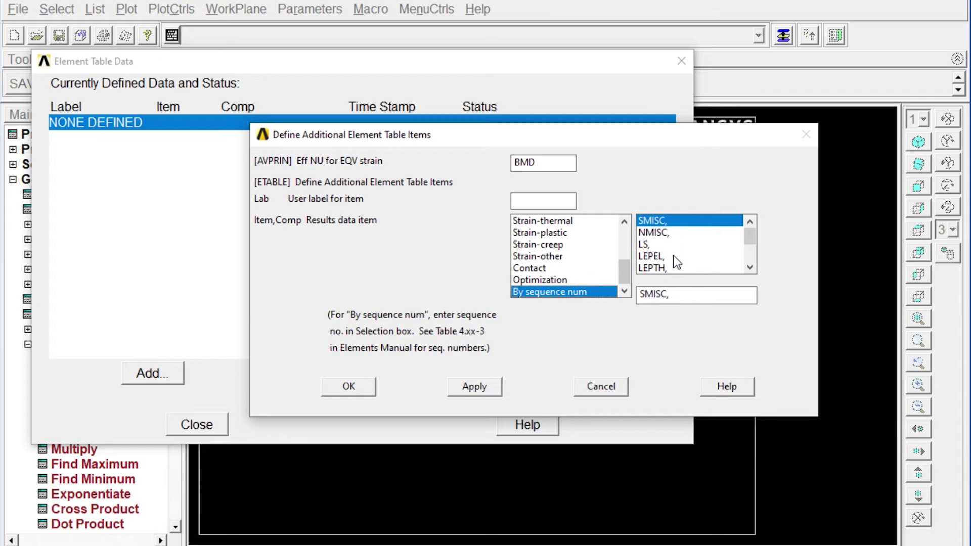
pyautogui.click(677, 295)
pyautogui.write('3')
pyautogui.click(481, 388)
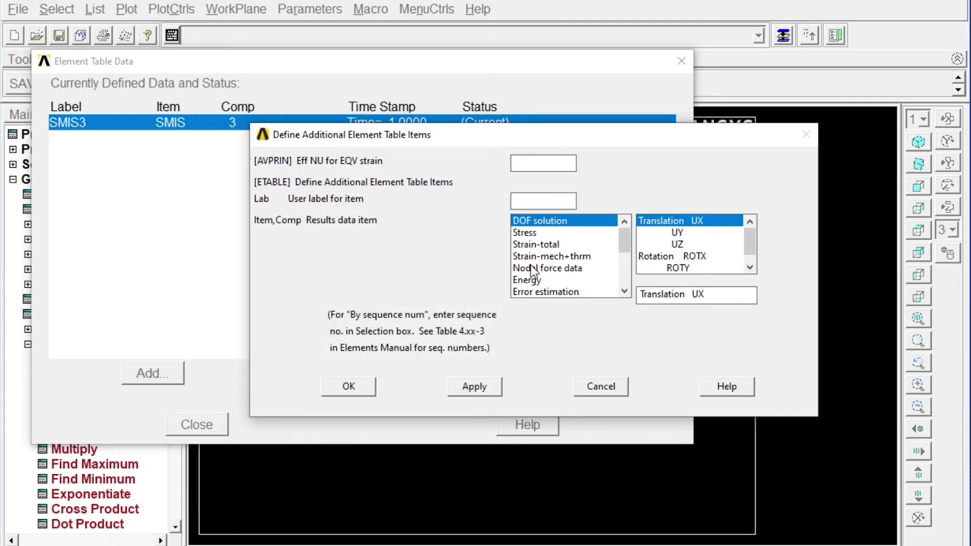
# Step: Set up a second BMD item by sequence number as SMISC,16
pyautogui.write('BMD')
pyautogui.scroll(-3, 623, 252)
pyautogui.click(587, 293)
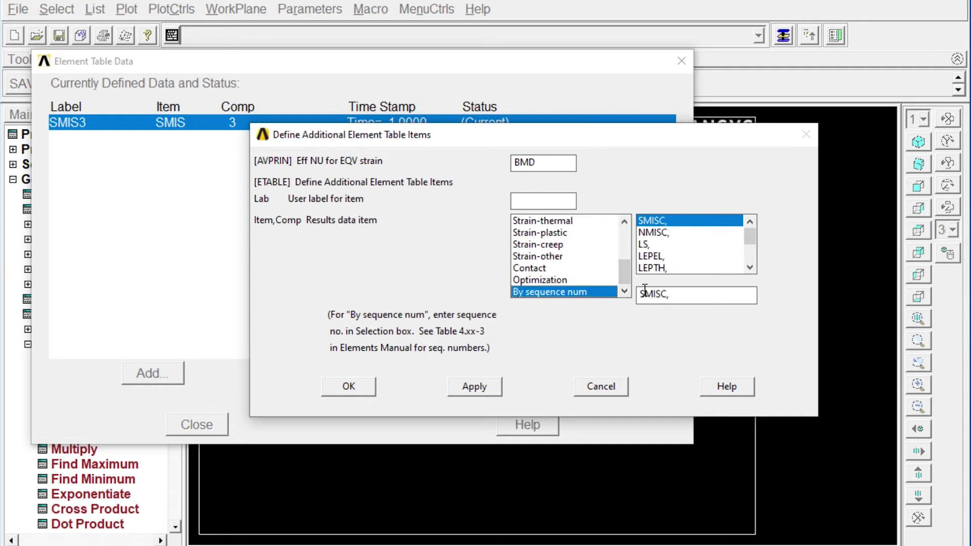
pyautogui.click(676, 295)
pyautogui.write('16')
# Step: Add the SMISC,16 item, then add an SFD item as SMISC,6
pyautogui.click(476, 386)
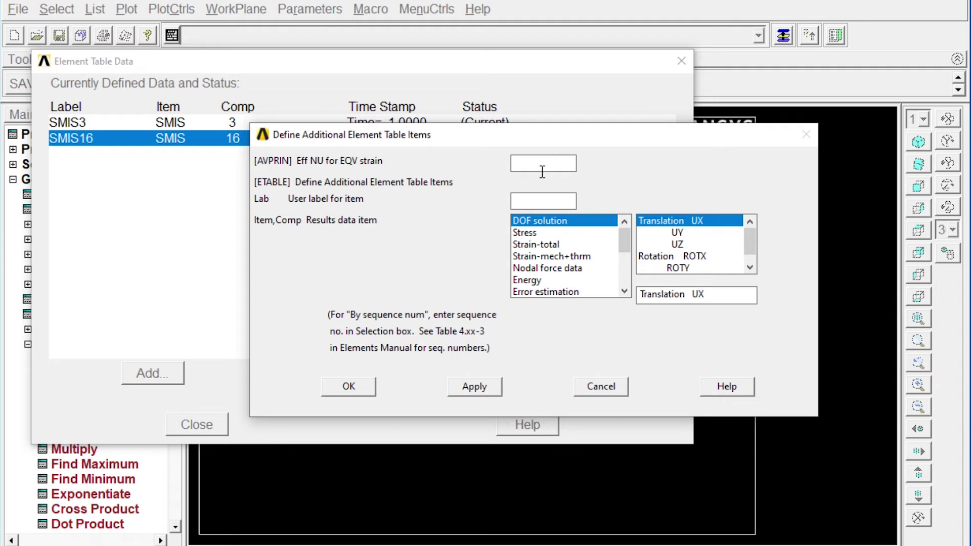
pyautogui.write('SFD')
pyautogui.moveTo(624, 237); pyautogui.dragTo(626, 278)
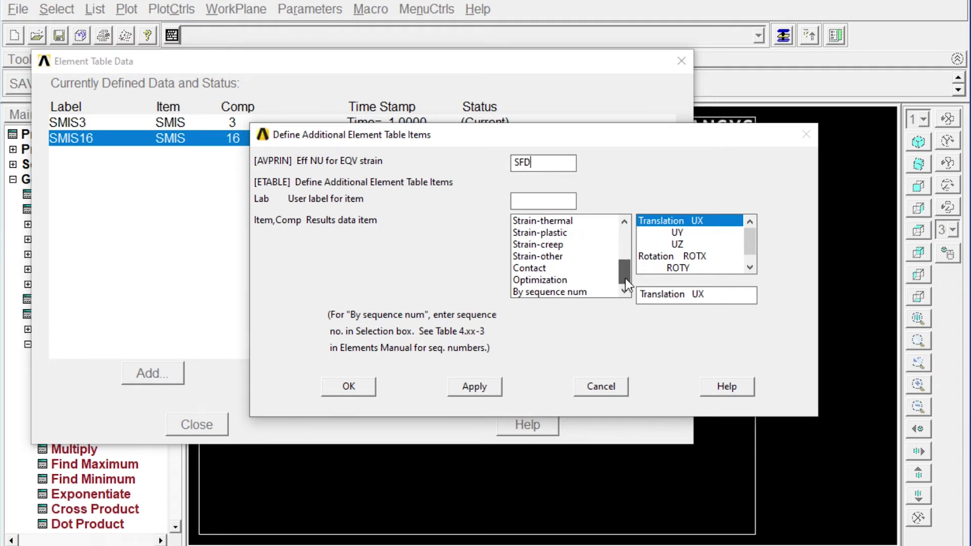
pyautogui.click(581, 292)
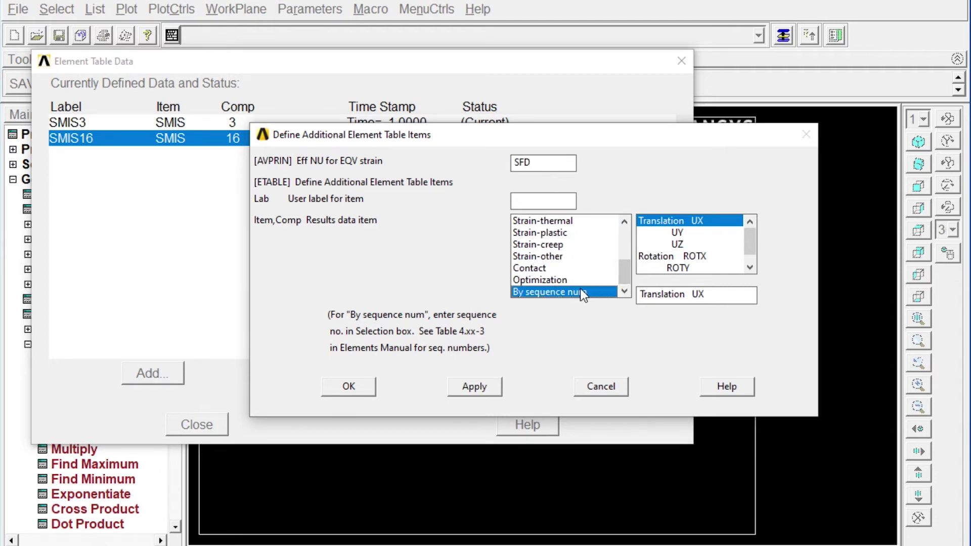
pyautogui.click(681, 296)
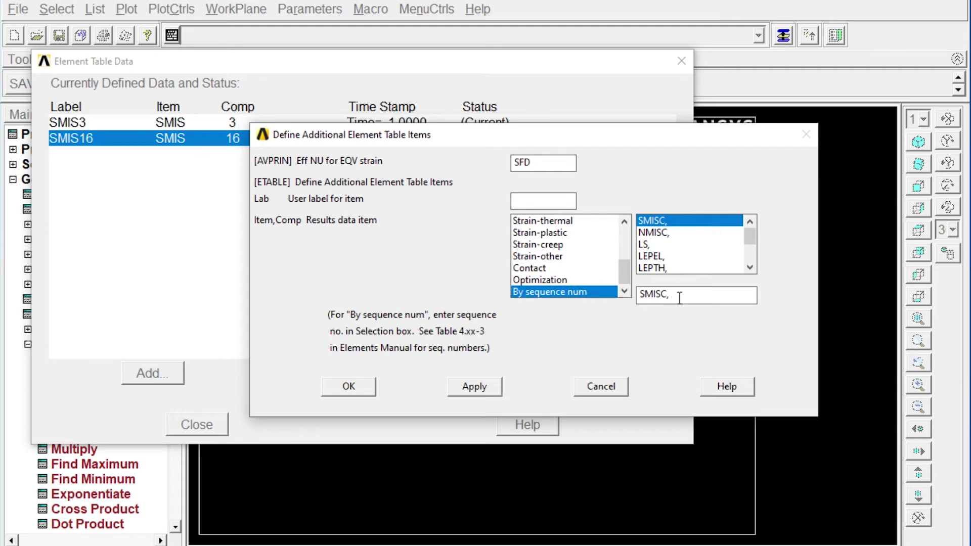
pyautogui.write('6')
pyautogui.click(481, 386)
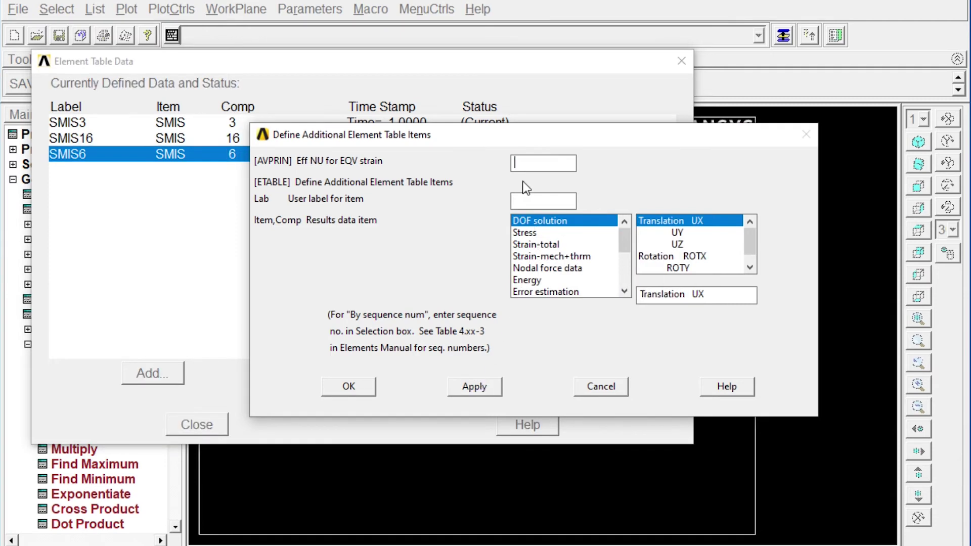
# Step: Add a second SFD item as SMISC,19 and finish the element table definitions
pyautogui.write('SFD')
pyautogui.moveTo(626, 241); pyautogui.dragTo(625, 273)
pyautogui.click(573, 293)
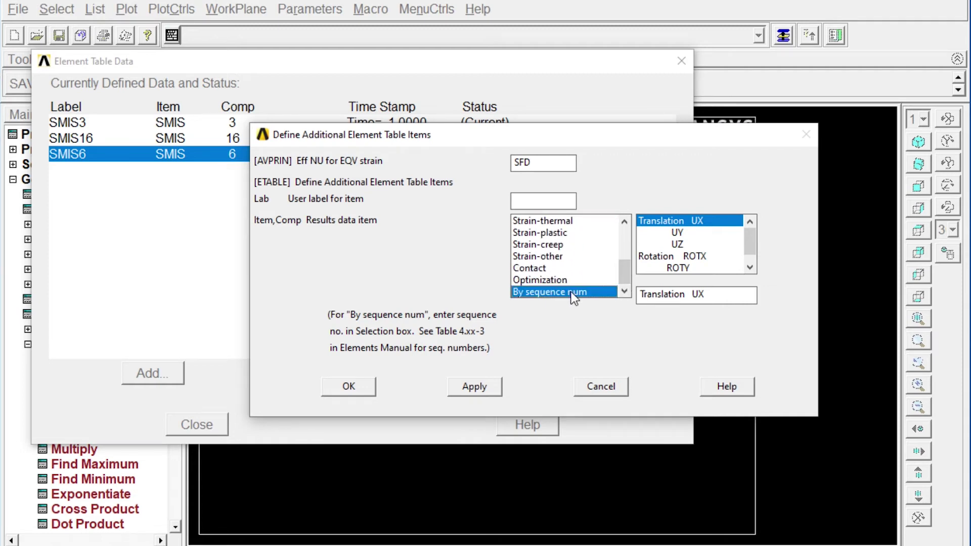
pyautogui.click(676, 296)
pyautogui.write('1')
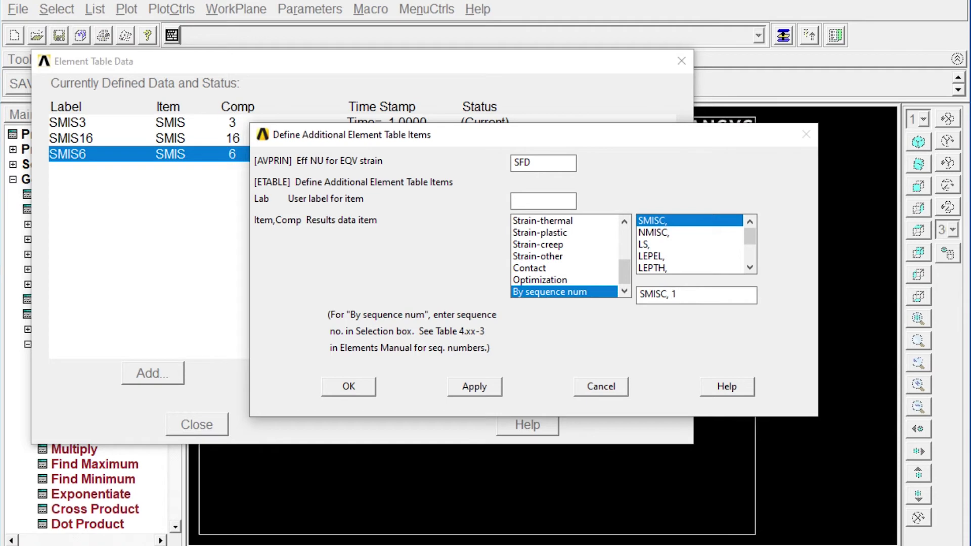
pyautogui.write('9')
pyautogui.click(364, 386)
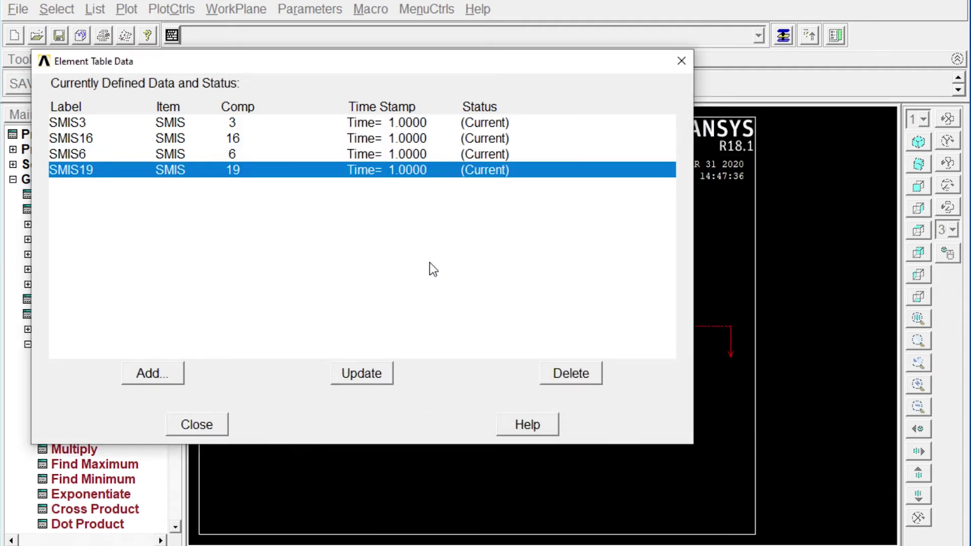
pyautogui.click(377, 378)
# Step: Close the element table data window and plot the deformed plus undeformed beam shape
pyautogui.click(210, 424)
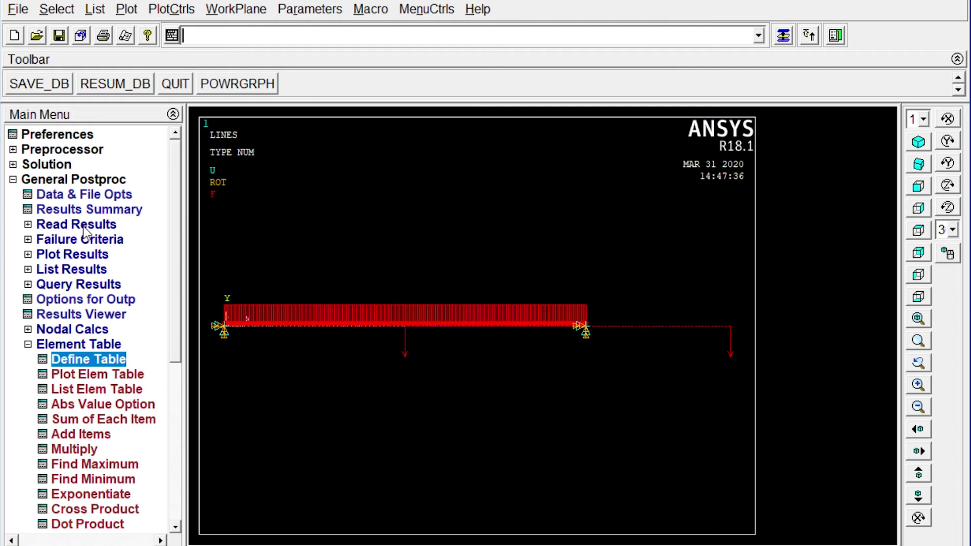
pyautogui.click(77, 256)
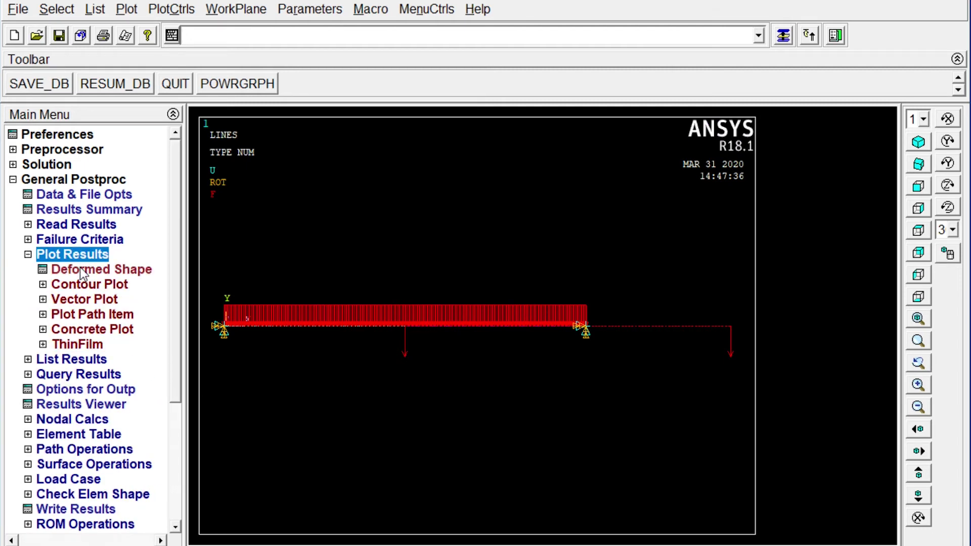
pyautogui.click(79, 269)
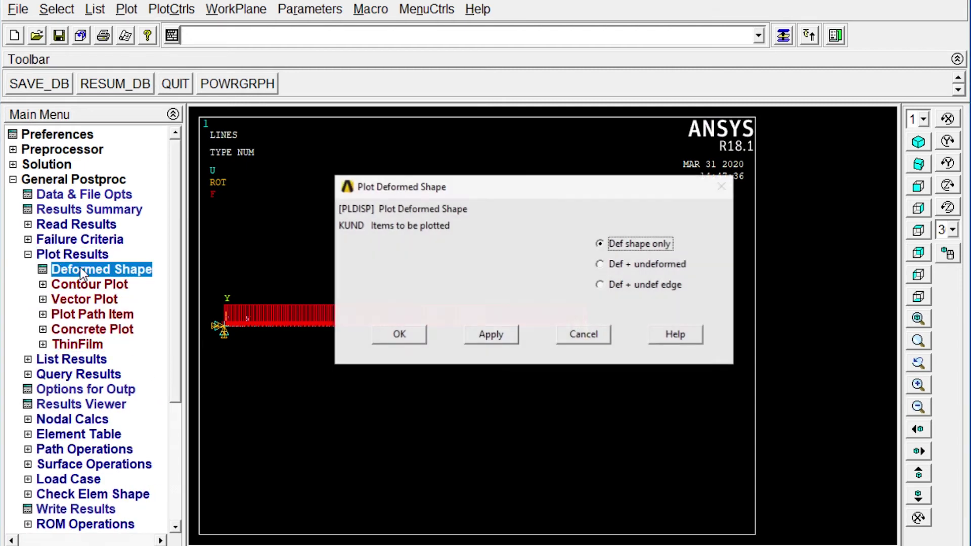
pyautogui.click(602, 265)
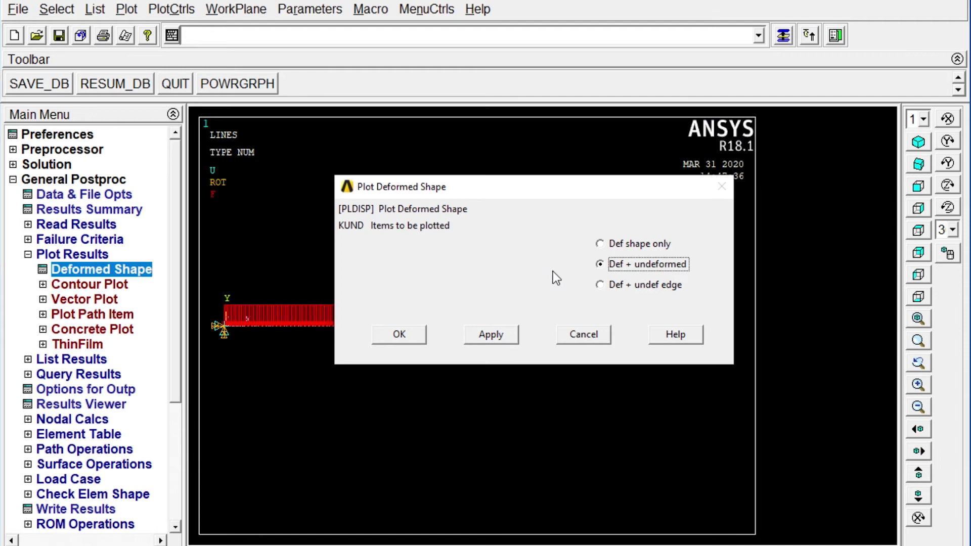
pyautogui.click(404, 333)
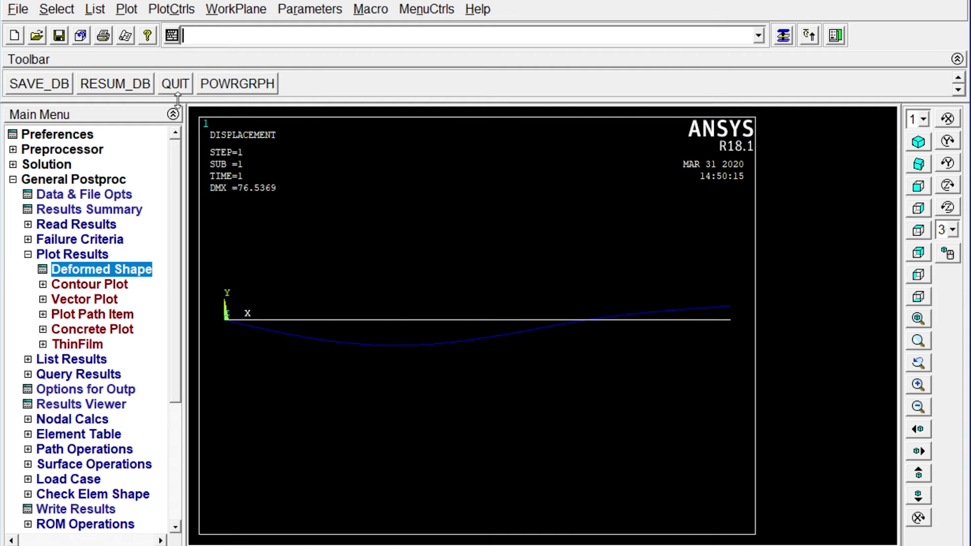
# Step: Turn on ESHAPE to display real element shapes, then view the beam isometrically
pyautogui.click(172, 9)
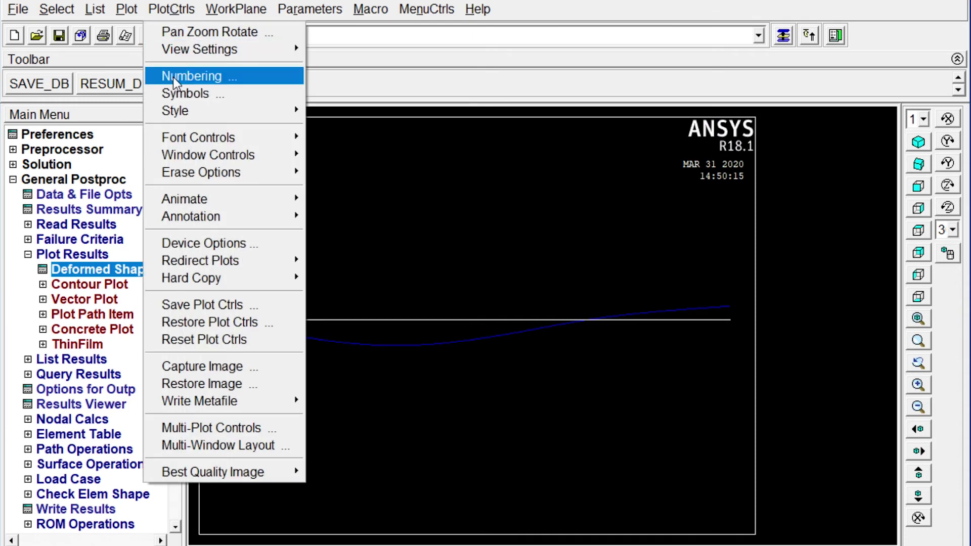
pyautogui.moveTo(175, 108)
pyautogui.click(328, 129)
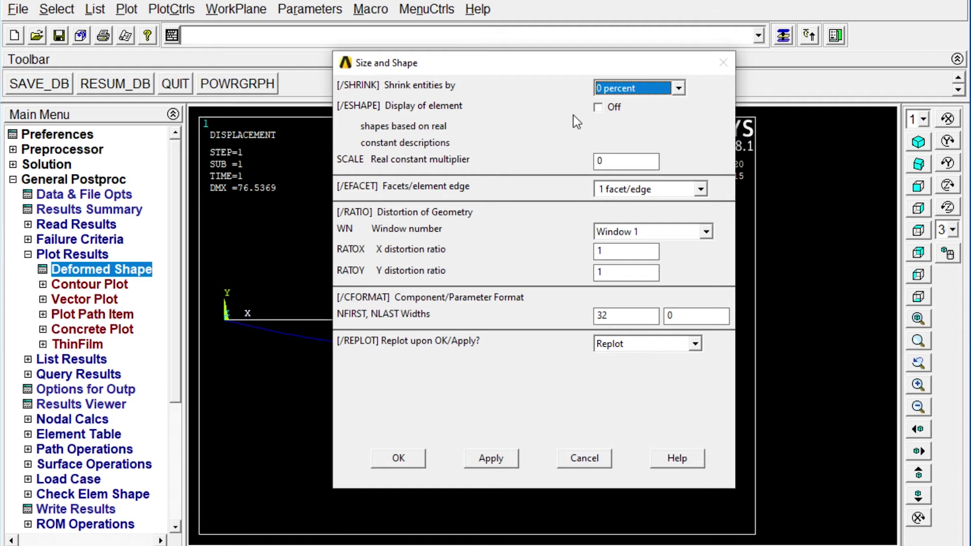
pyautogui.click(598, 109)
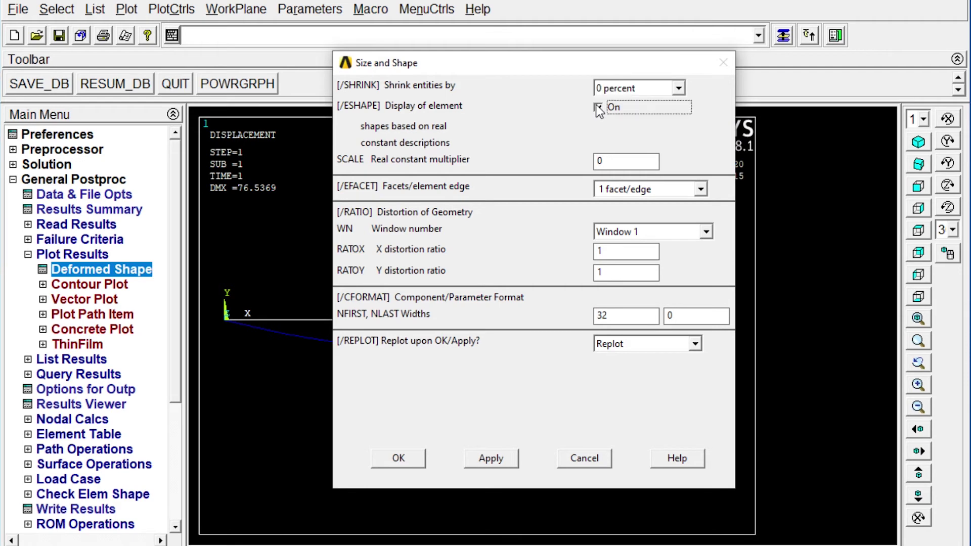
pyautogui.click(398, 458)
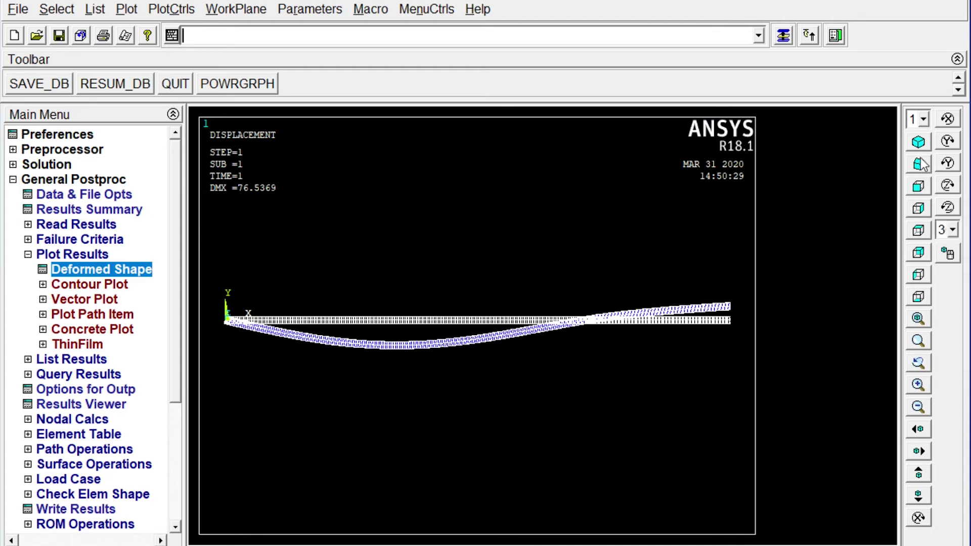
pyautogui.click(918, 141)
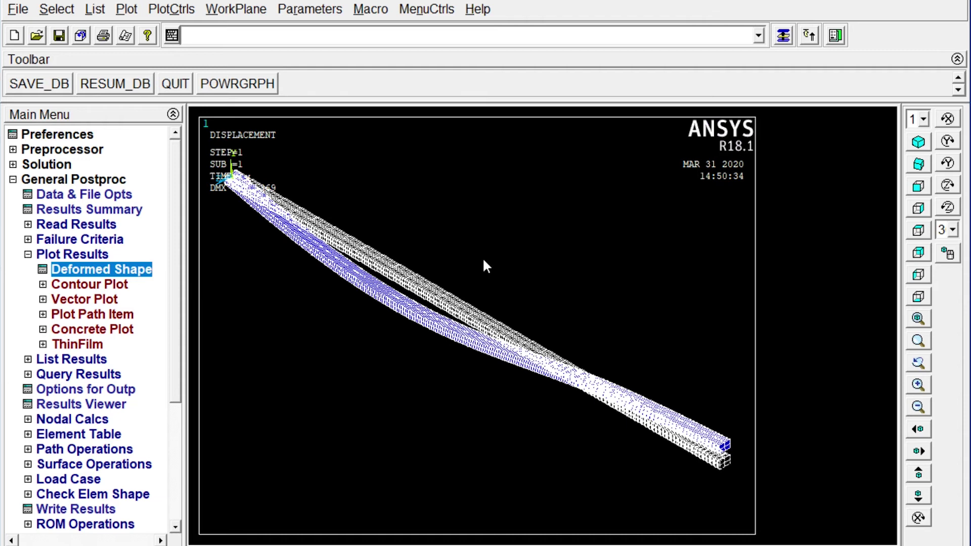
# Step: Play the 10-frame deformed-shape animation, stop and close it, then switch to front view
pyautogui.click(172, 10)
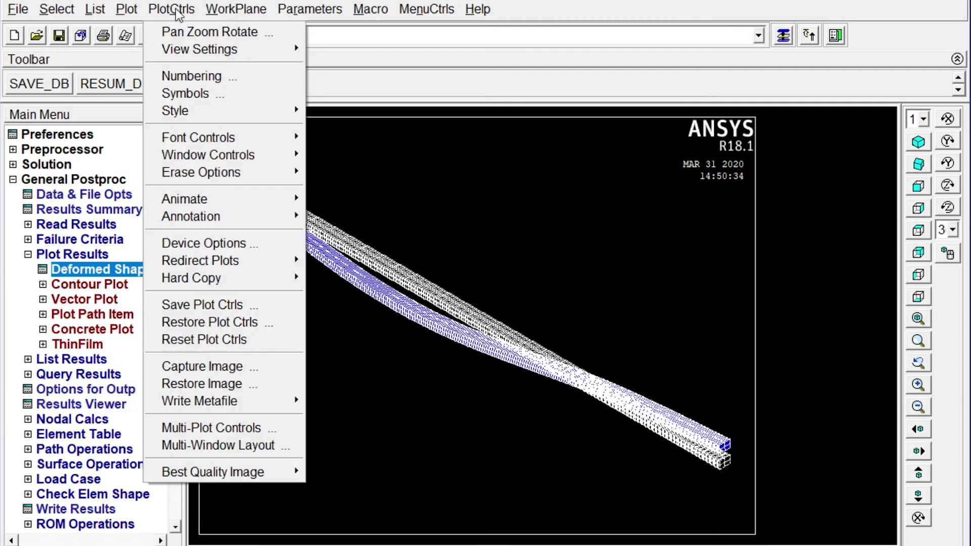
pyautogui.moveTo(186, 199)
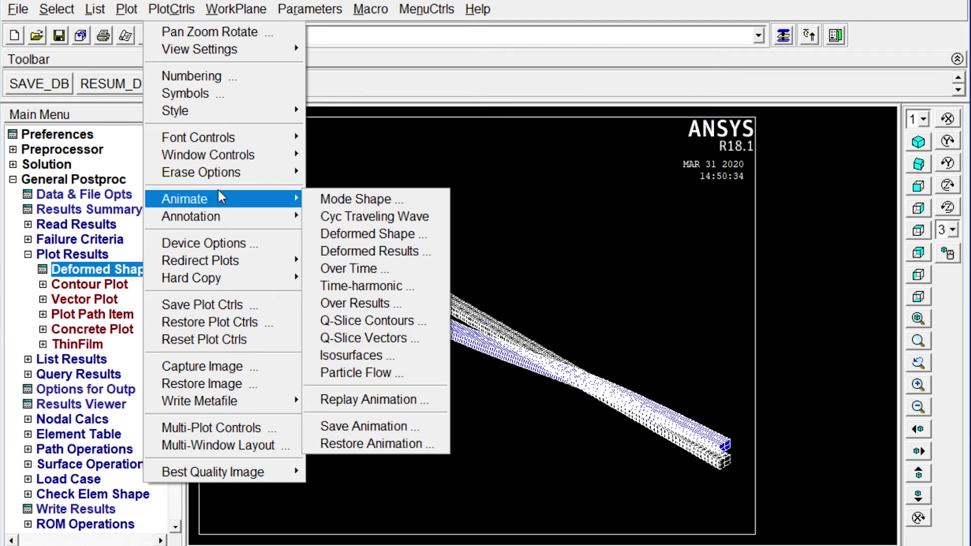
pyautogui.click(353, 234)
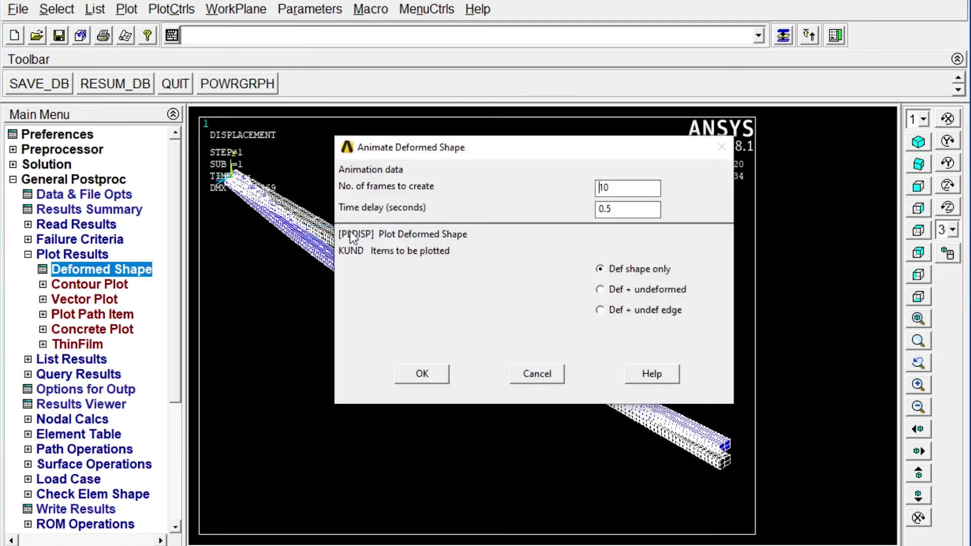
pyautogui.click(433, 374)
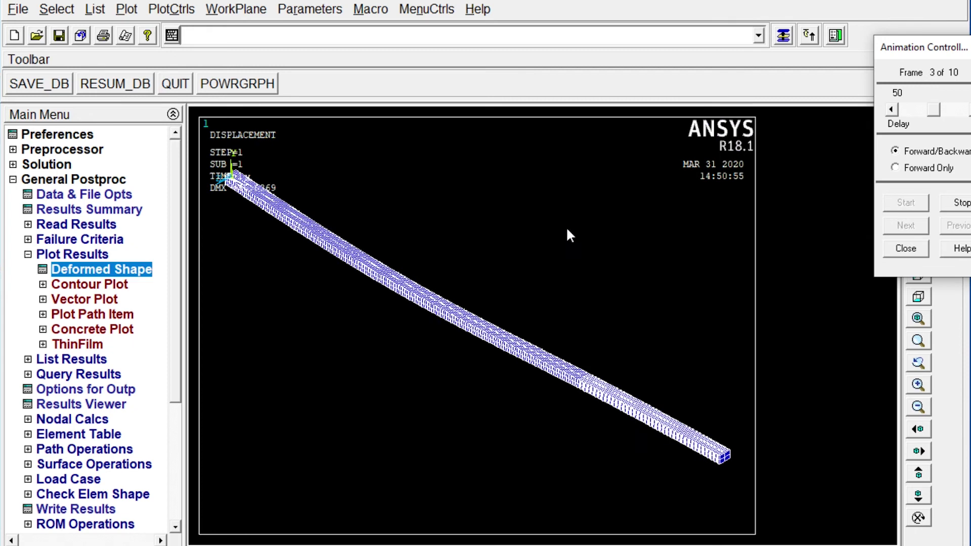
pyautogui.click(961, 205)
pyautogui.click(905, 249)
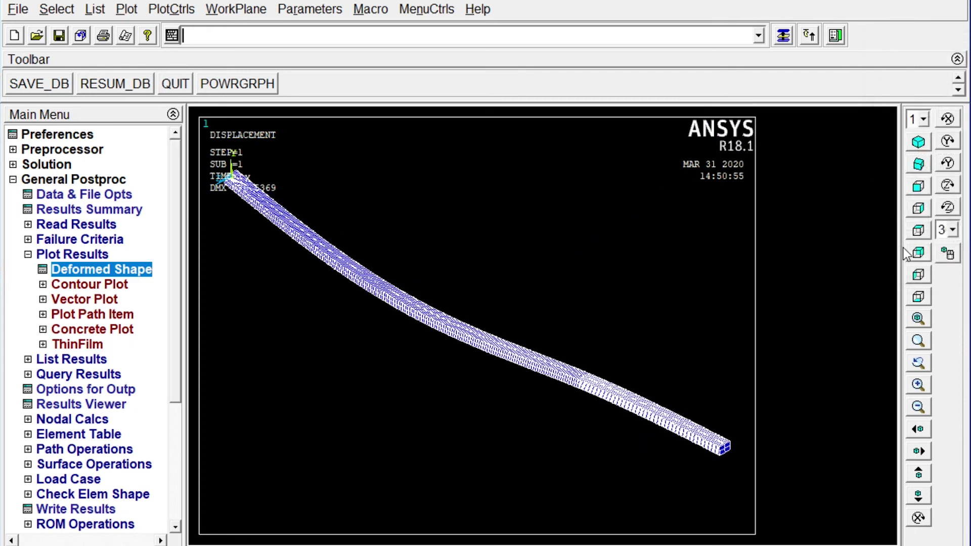
pyautogui.click(918, 188)
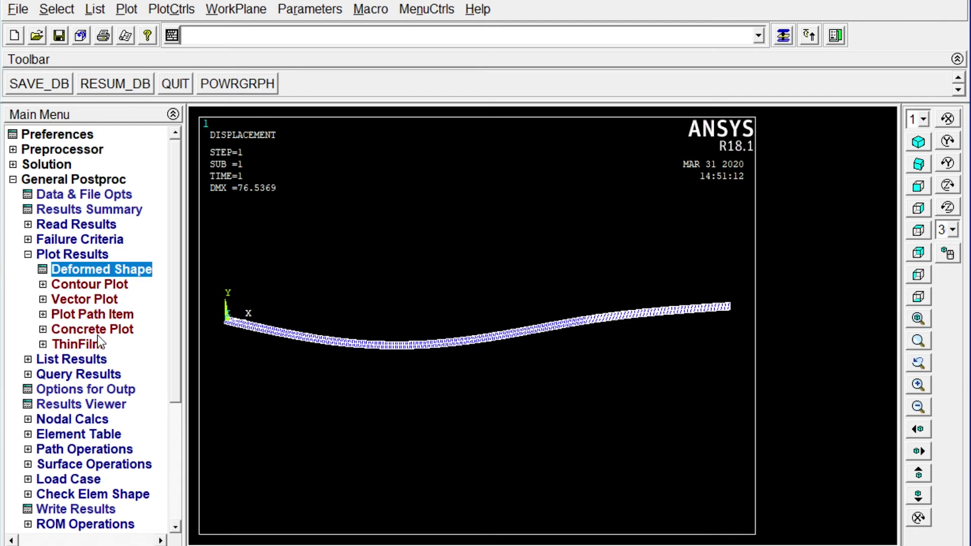
# Step: Plot line element results with SMIS3 at node I and SMIS16 at node J
pyautogui.click(95, 284)
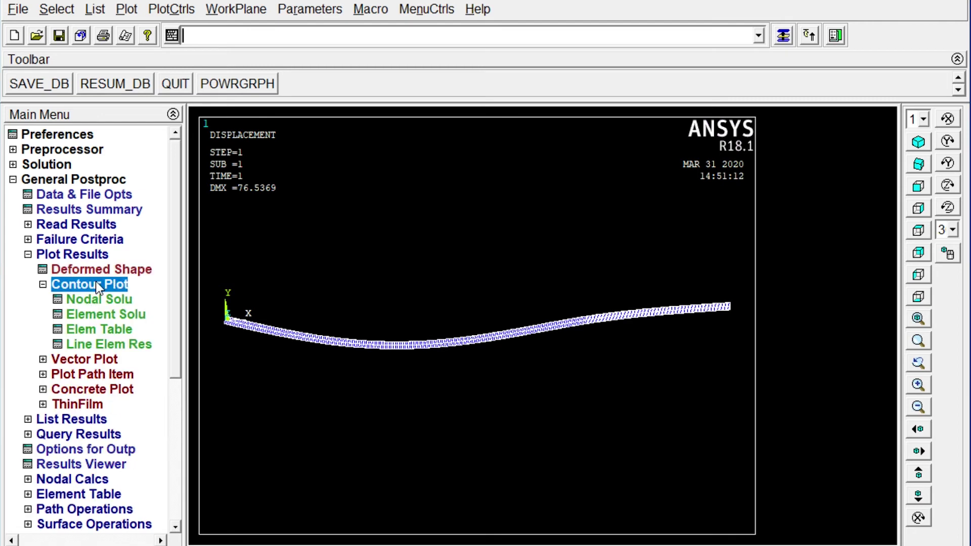
pyautogui.click(101, 344)
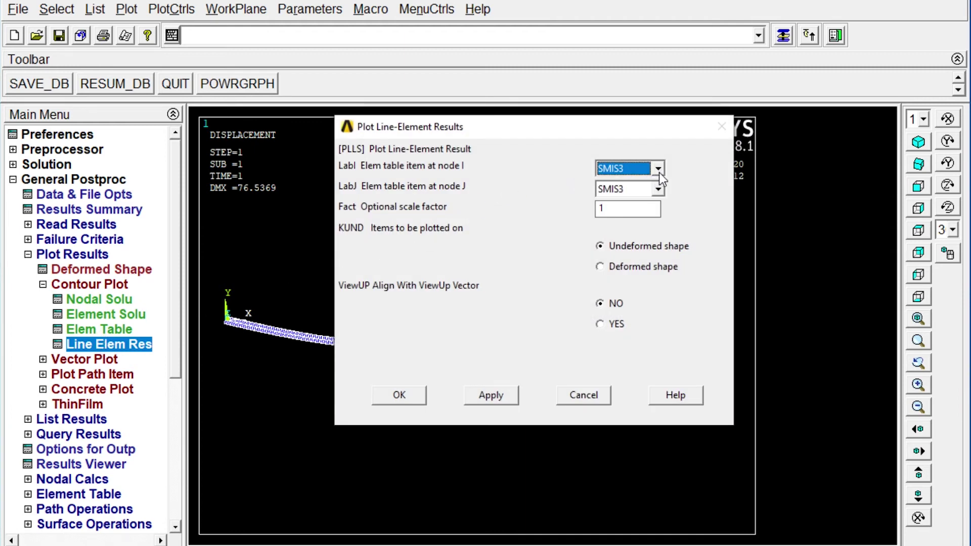
pyautogui.click(658, 188)
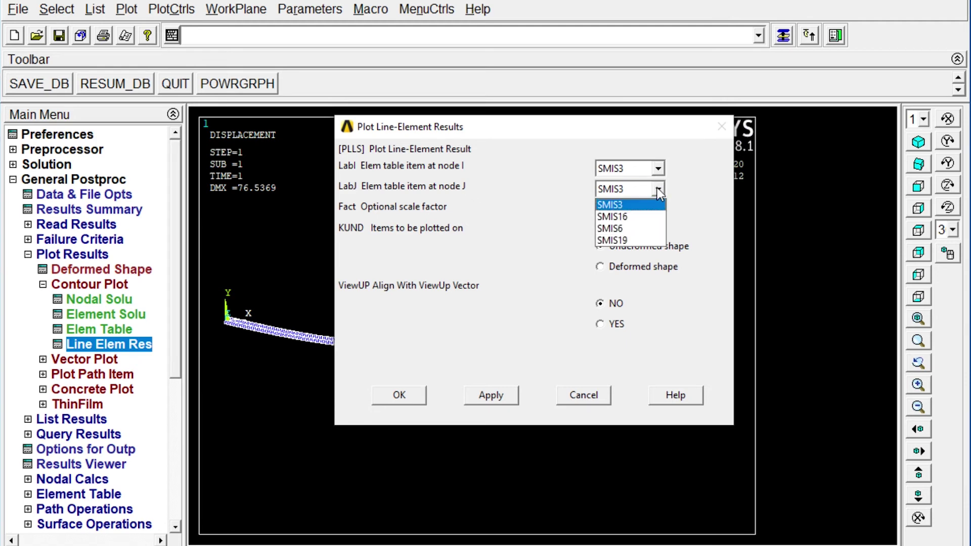
pyautogui.click(626, 217)
pyautogui.click(409, 395)
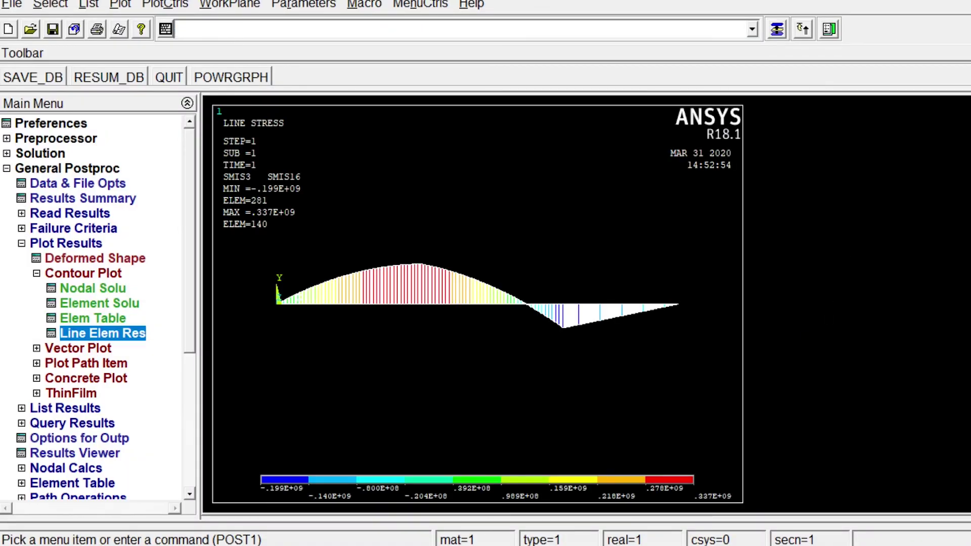
# Step: Plot line element results with SMIS6 at node I and SMIS19 at node J
pyautogui.moveTo(591, 545)
pyautogui.click(136, 335)
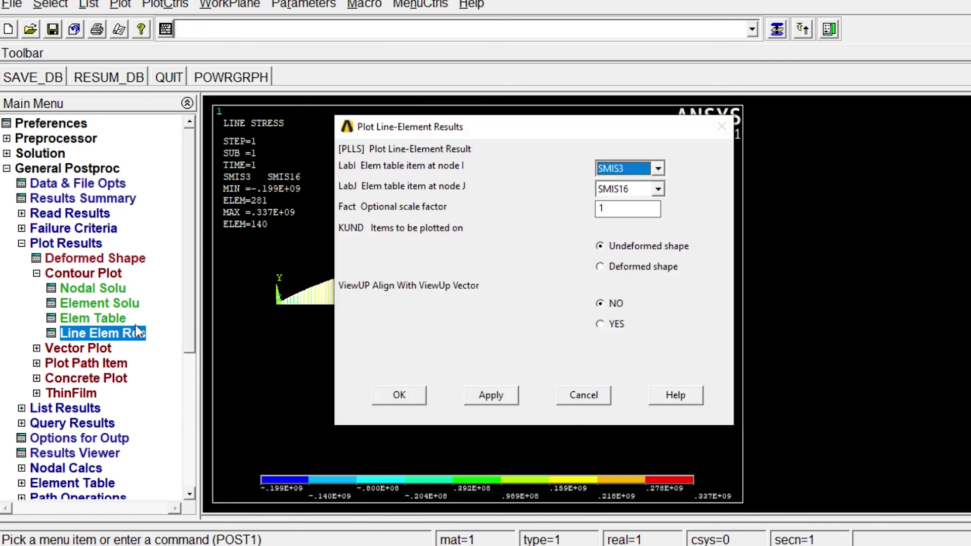
pyautogui.click(657, 172)
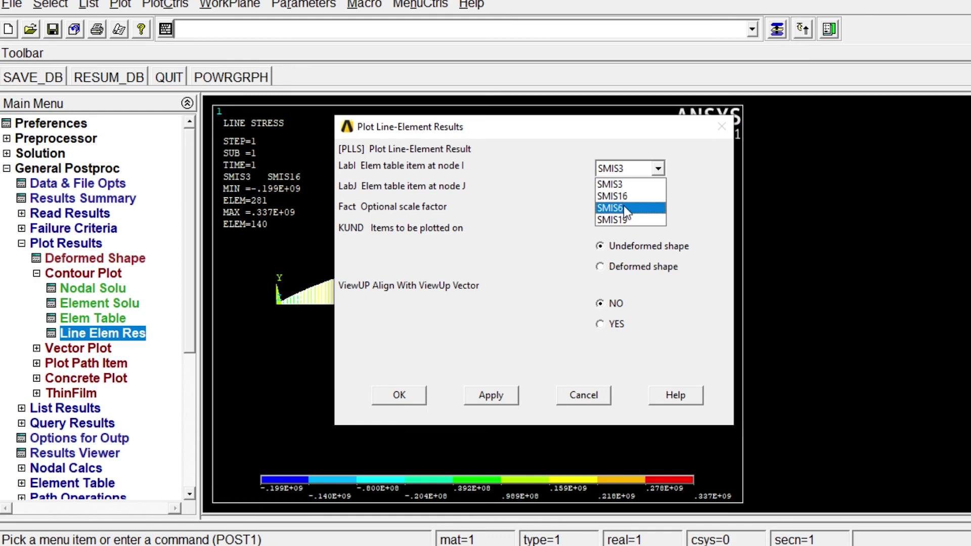
pyautogui.click(624, 207)
pyautogui.click(659, 188)
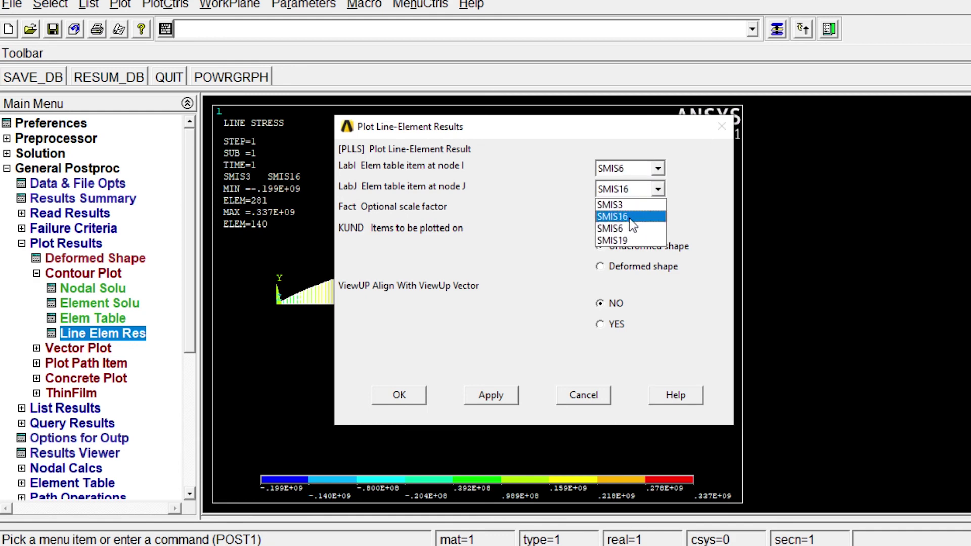
pyautogui.click(624, 240)
pyautogui.click(399, 395)
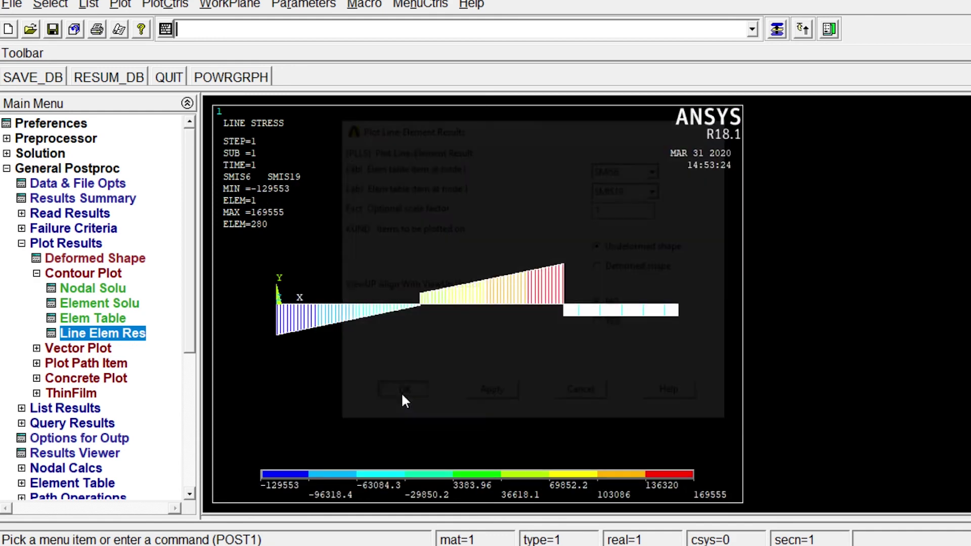